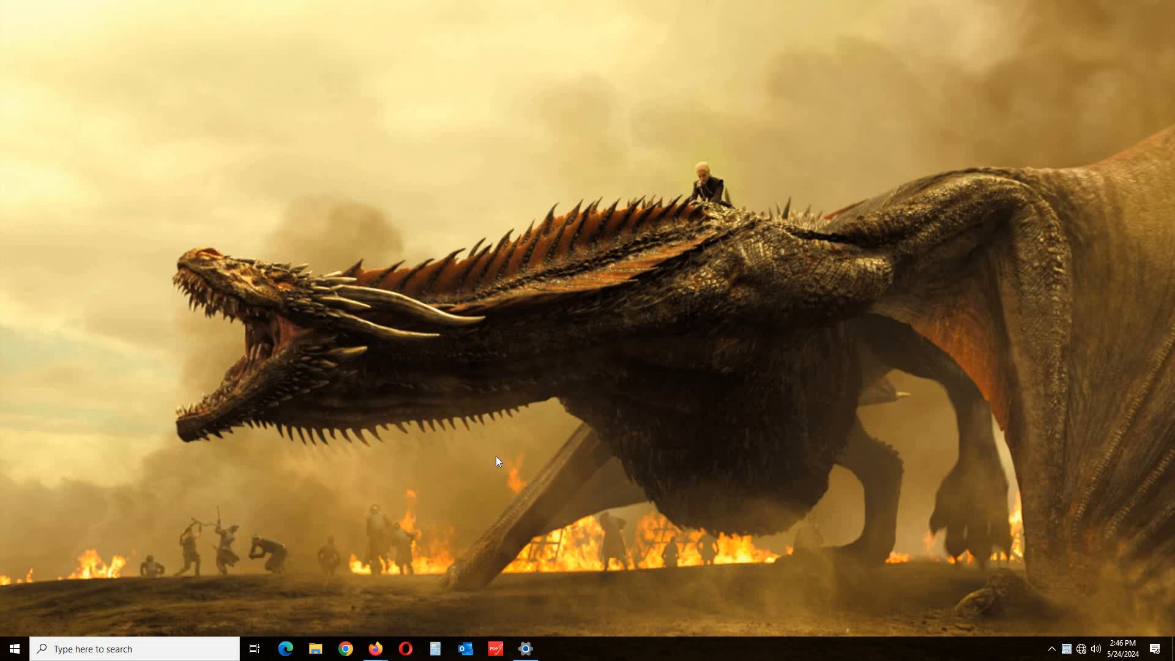
# Launch an administrator Command Prompt from the Run box and maximize it.
pyautogui.press('super+r')
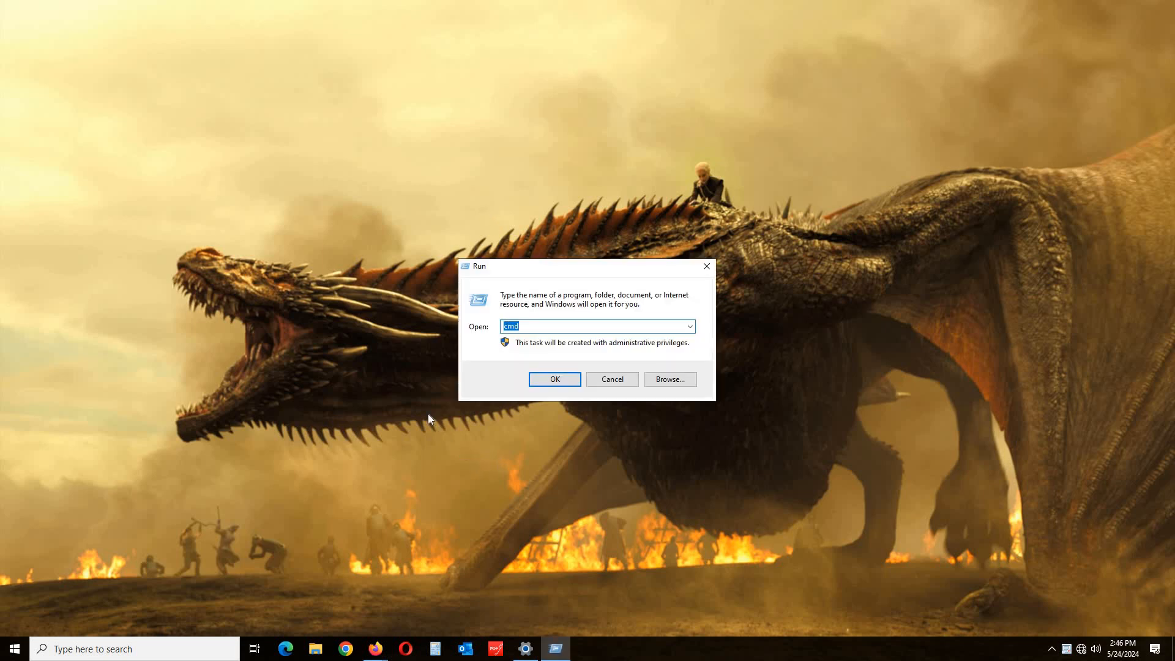
pyautogui.press('Return')
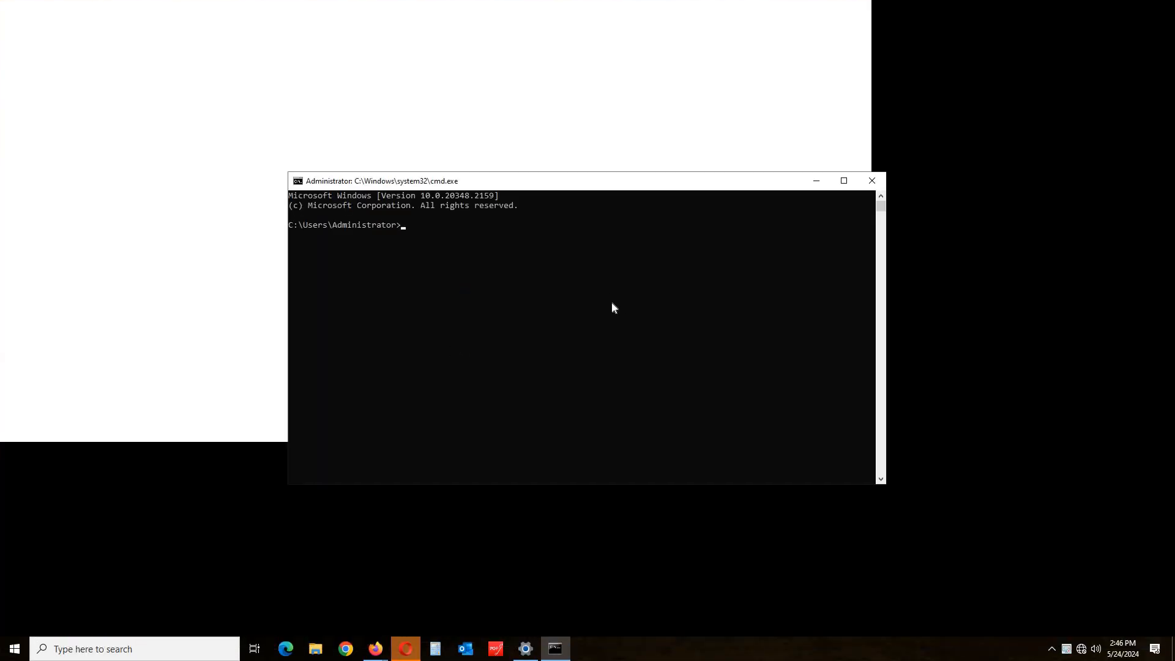
pyautogui.click(843, 181)
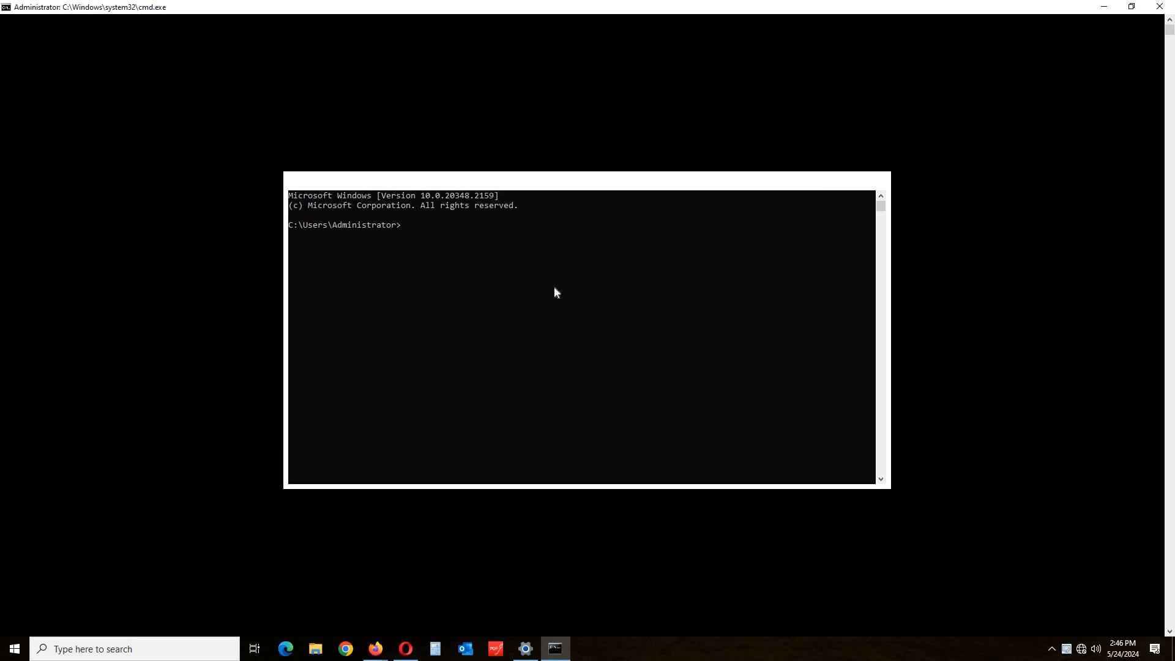
# Run 'ping google.com -t' twice, both failing to find the host.
pyautogui.write('PI')
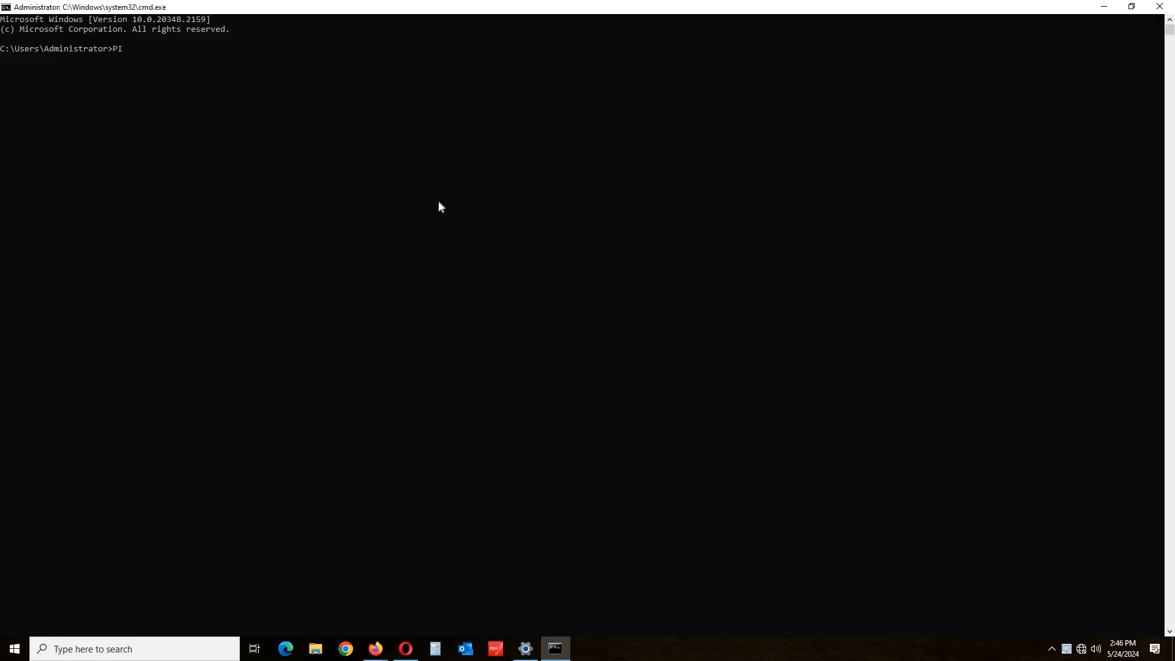
pyautogui.press('BackSpace')
pyautogui.press('BackSpace')
pyautogui.write('ping')
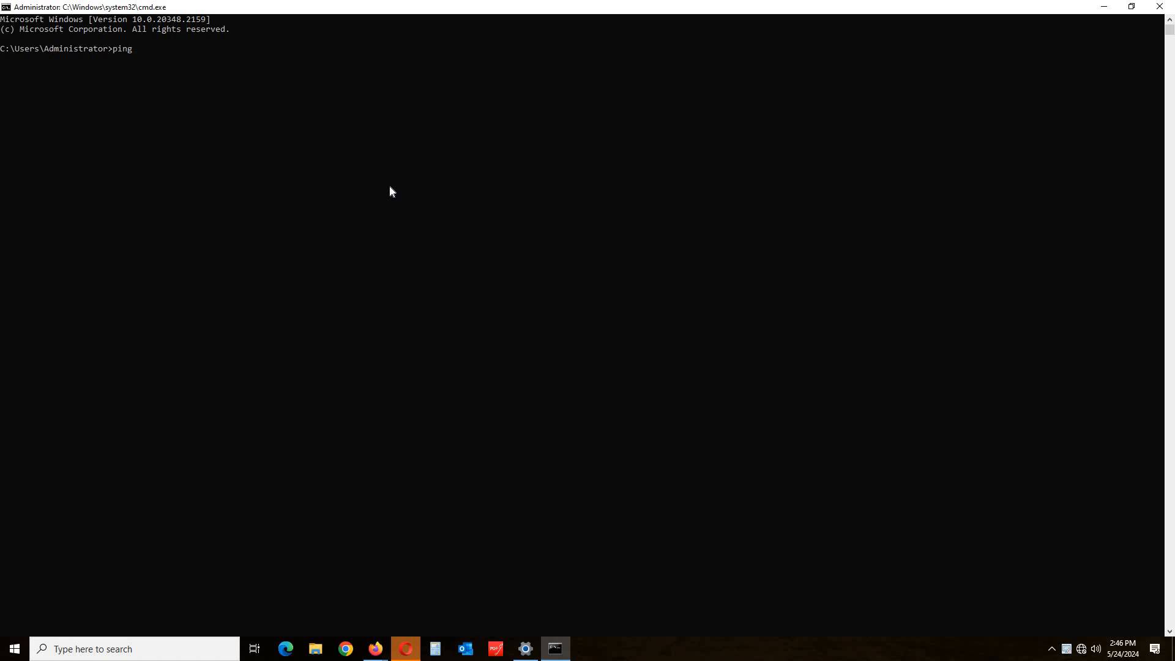
pyautogui.write(' 192.16')
pyautogui.write('8.0.1')
pyautogui.press('BackSpace')
pyautogui.press('BackSpace')
pyautogui.press('BackSpace')
pyautogui.press('BackSpace')
pyautogui.press('BackSpace')
pyautogui.press('BackSpace')
pyautogui.press('BackSpace')
pyautogui.press('BackSpace')
pyautogui.write('google.com')
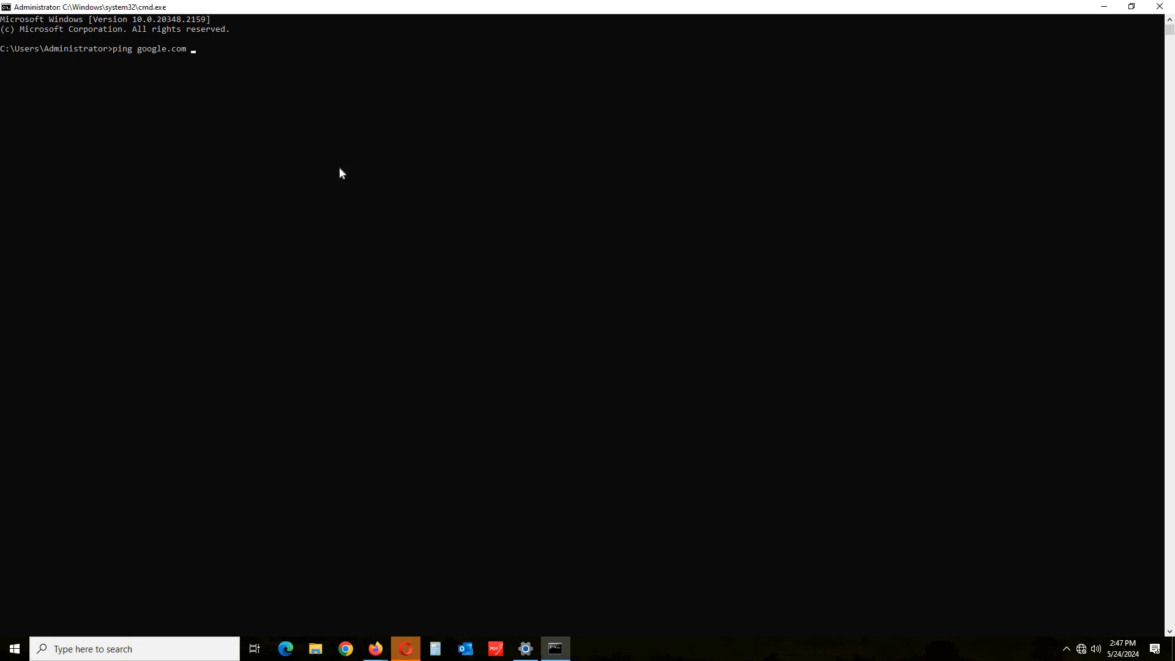
pyautogui.write(' -t')
pyautogui.press('Return')
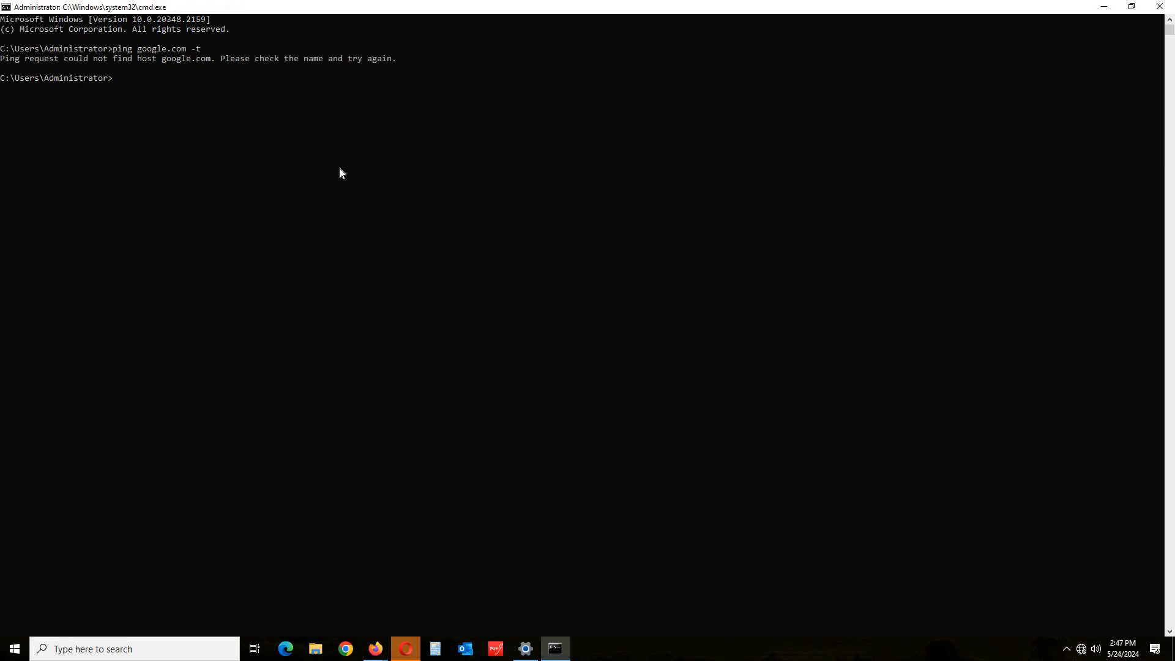
pyautogui.press('Up')
pyautogui.press('Return')
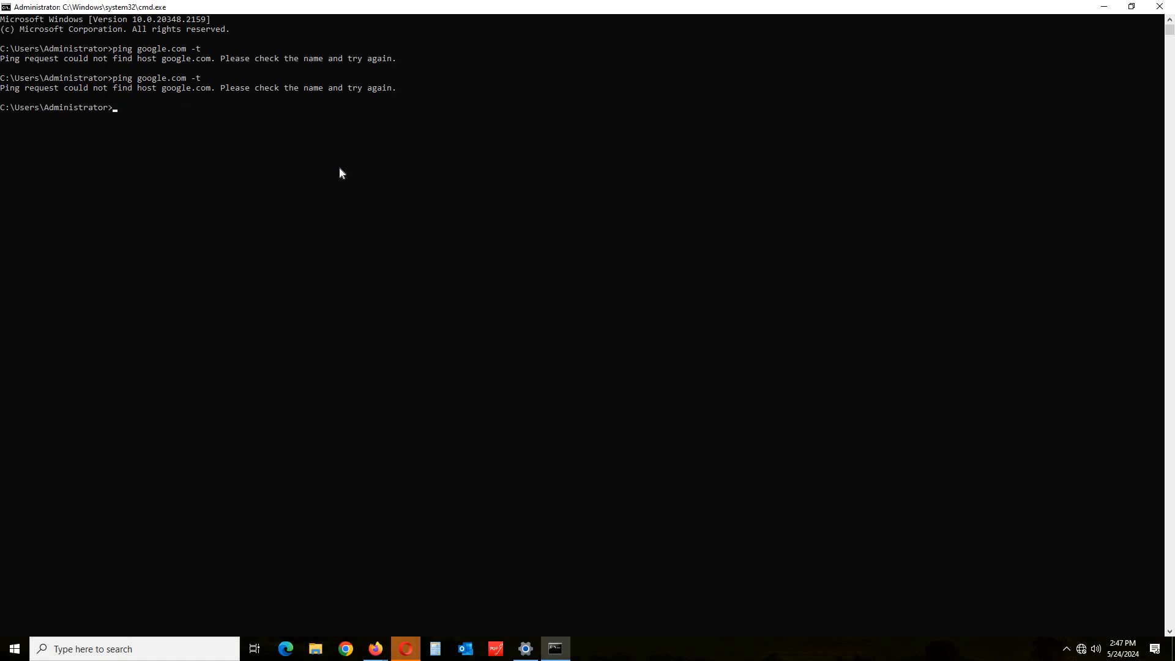
# Inspect the Ethernet adapter's status and IP details in Network Connections, then close both dialogs.
pyautogui.click(526, 648)
pyautogui.click(1061, 85)
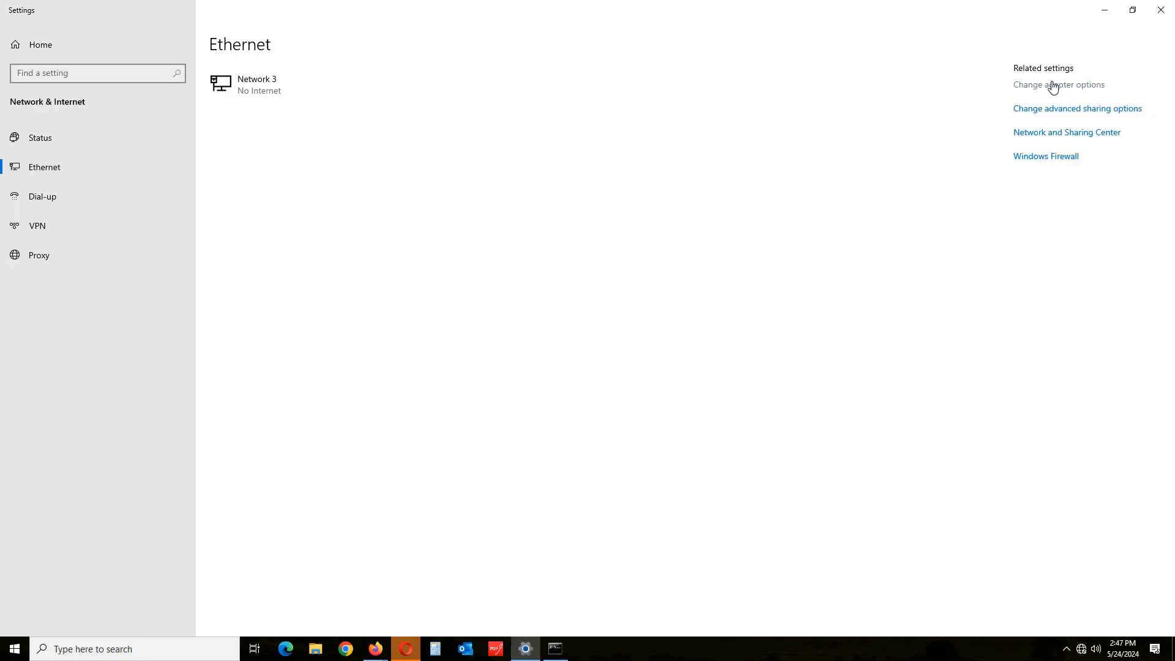
pyautogui.doubleClick(289, 219)
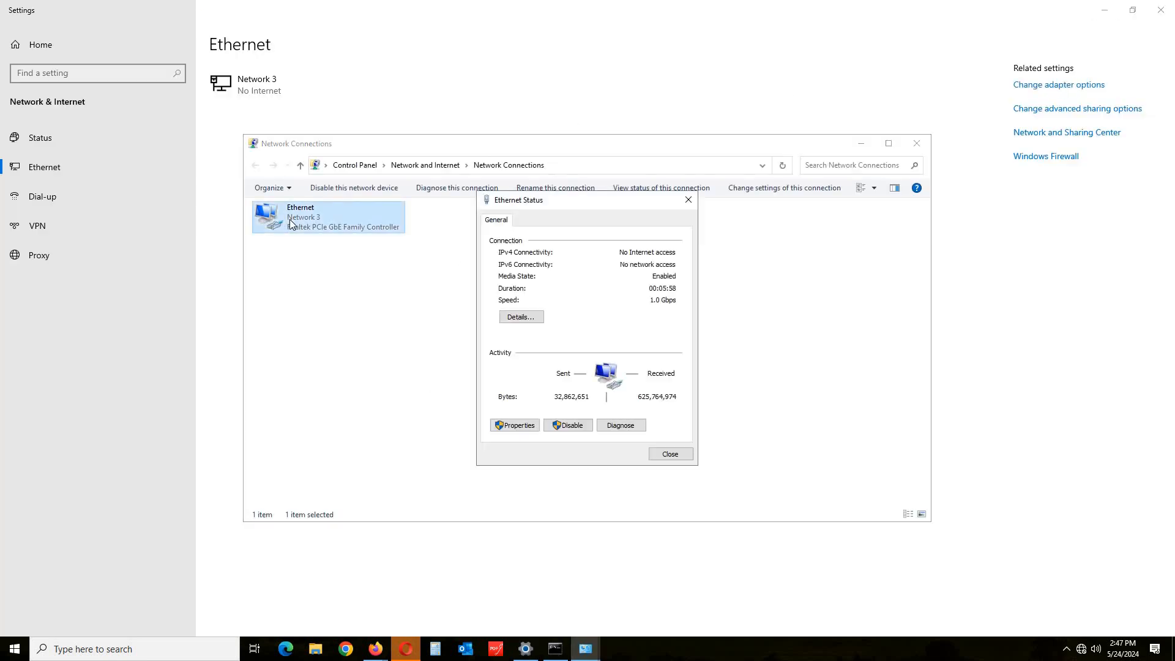
pyautogui.click(522, 317)
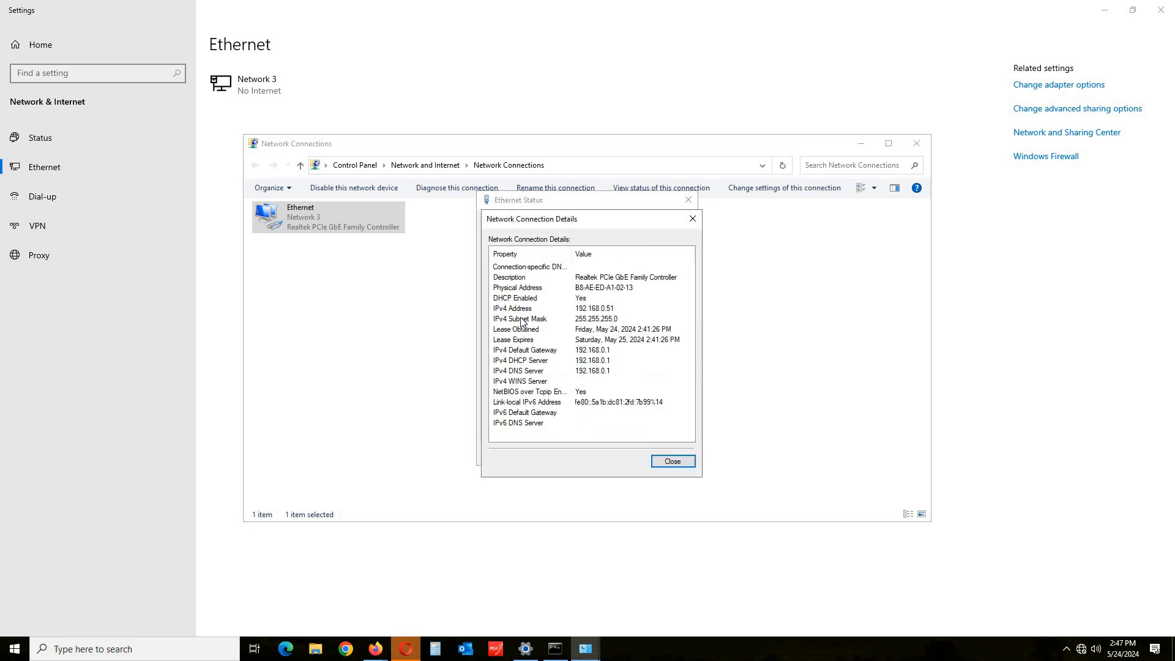
pyautogui.click(671, 462)
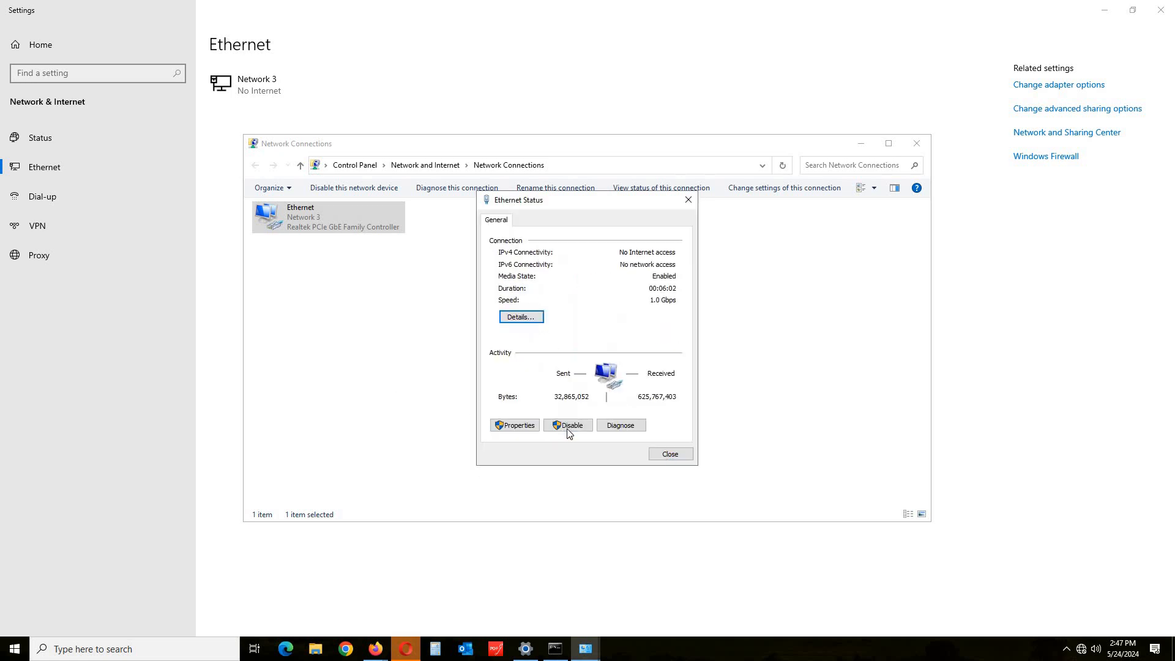
pyautogui.click(668, 457)
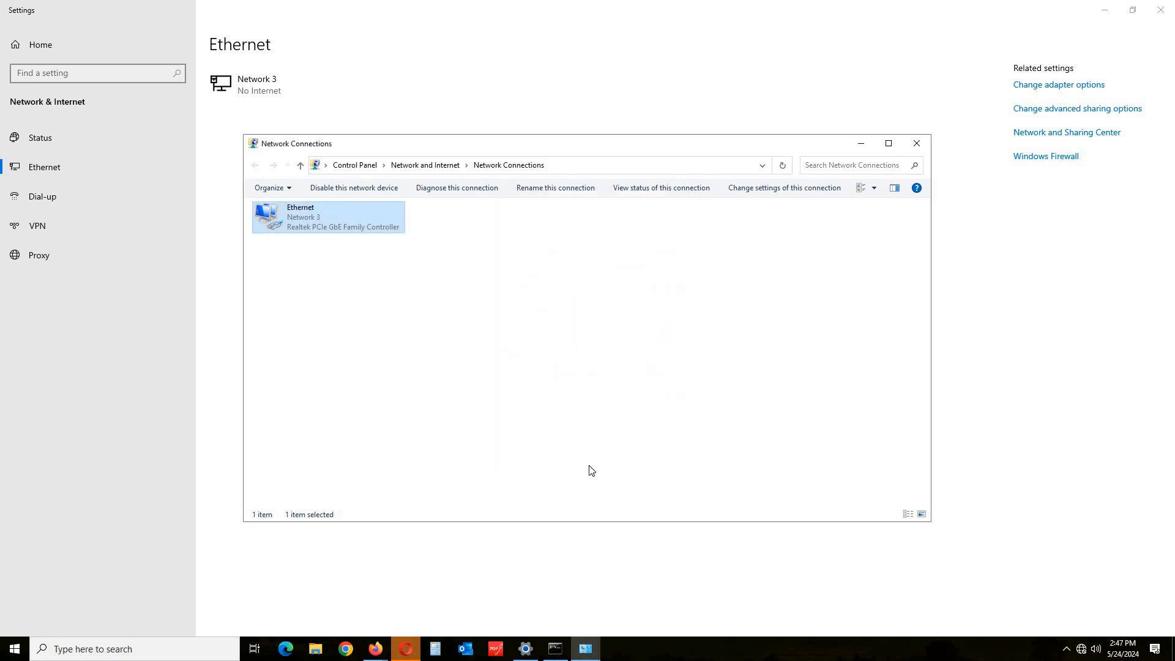
pyautogui.click(342, 417)
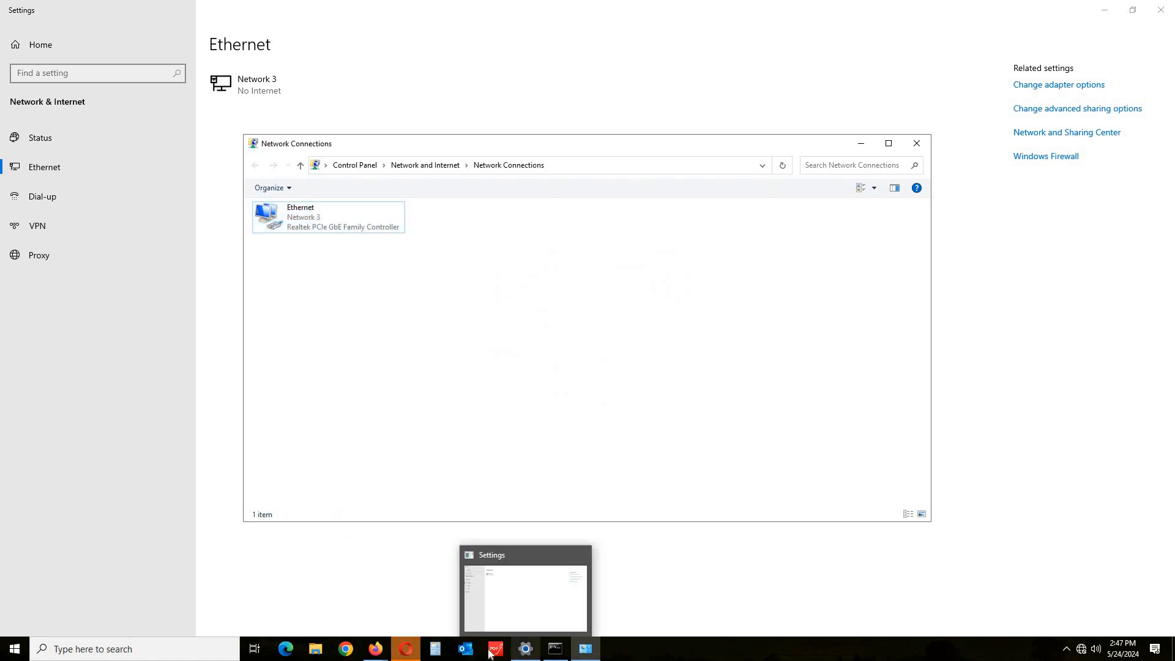
# Load the router page at 192.168.0.1 in Opera.
pyautogui.click(410, 652)
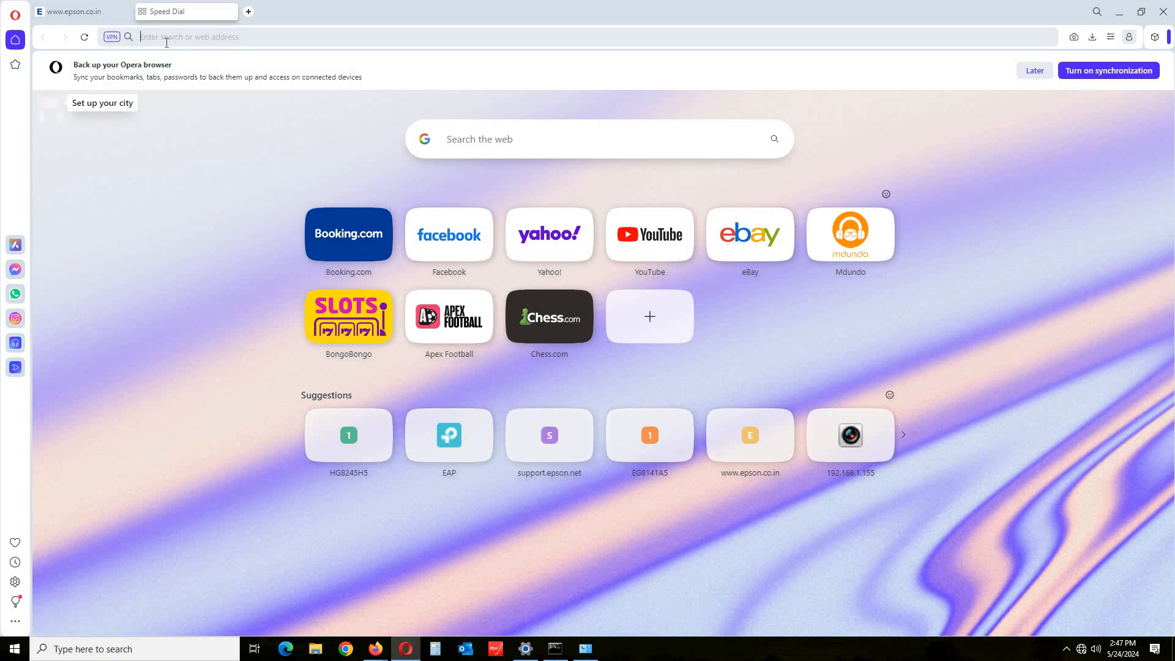
pyautogui.write('192')
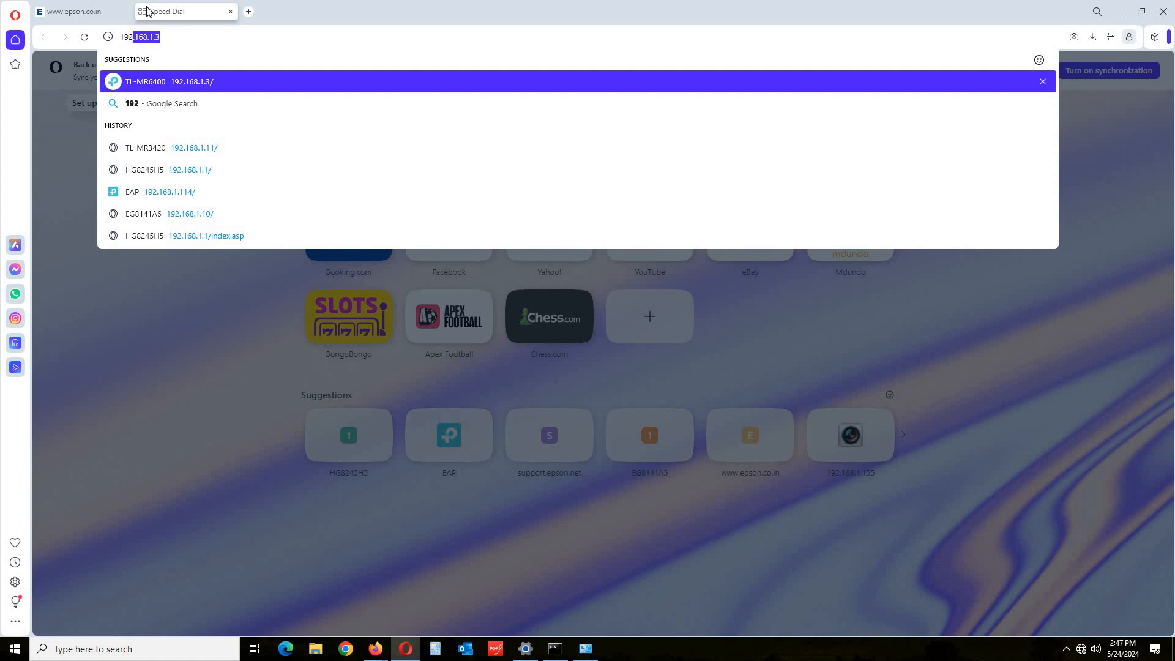
pyautogui.press('Right')
pyautogui.press('BackSpace')
pyautogui.press('BackSpace')
pyautogui.press('BackSpace')
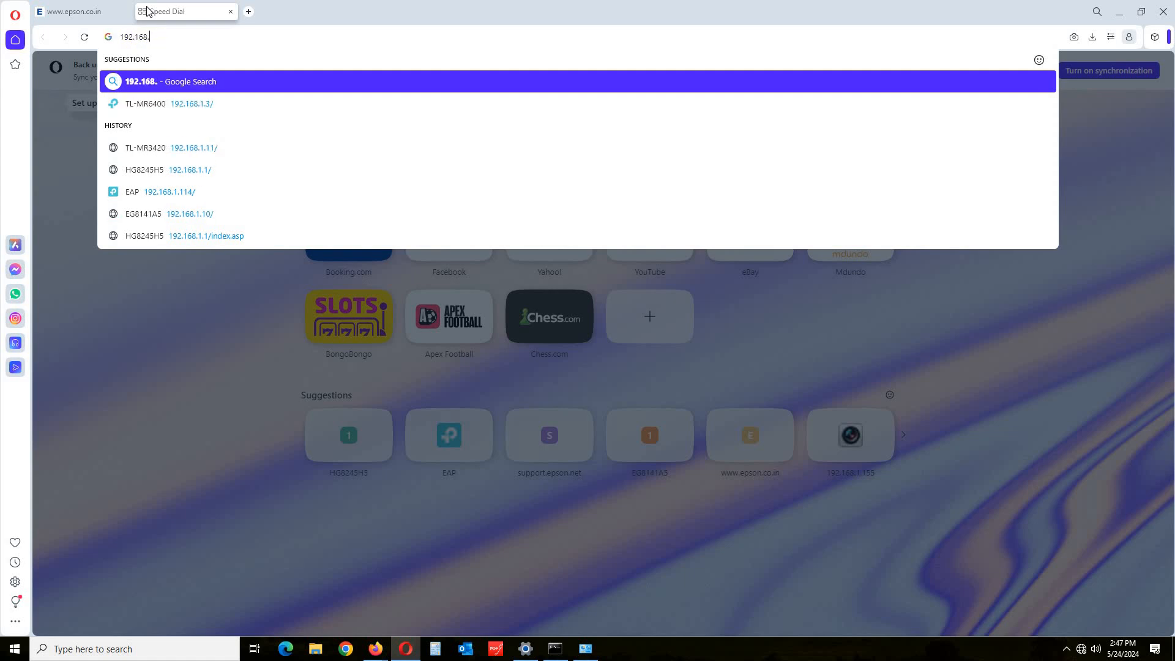
pyautogui.write('0.')
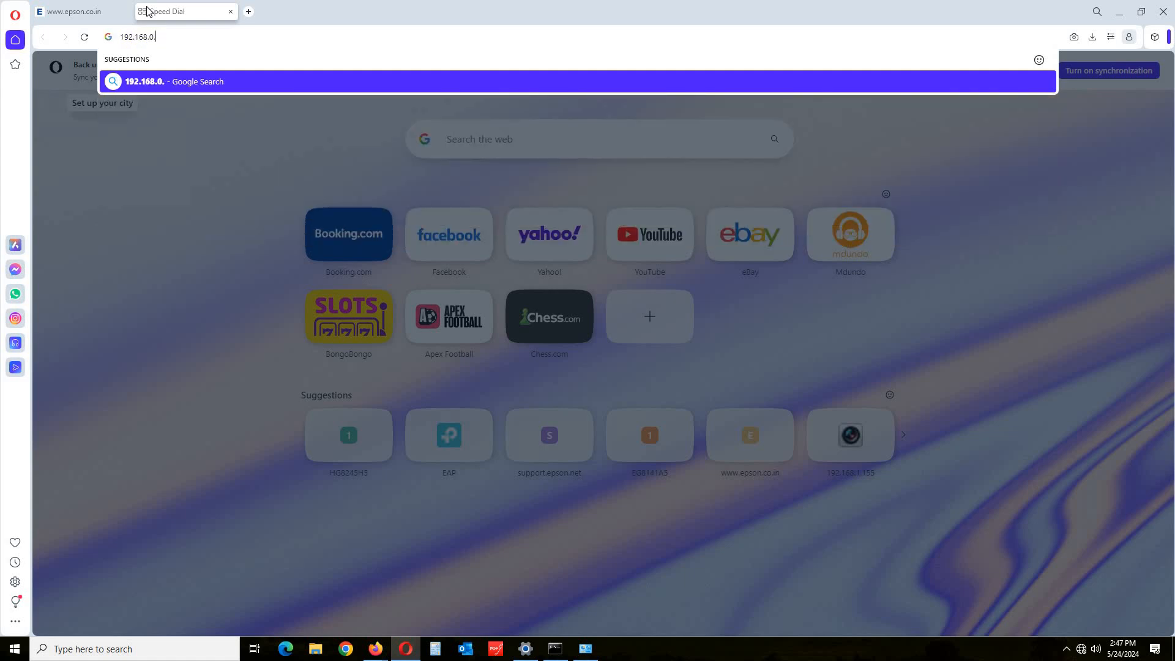
pyautogui.write('1')
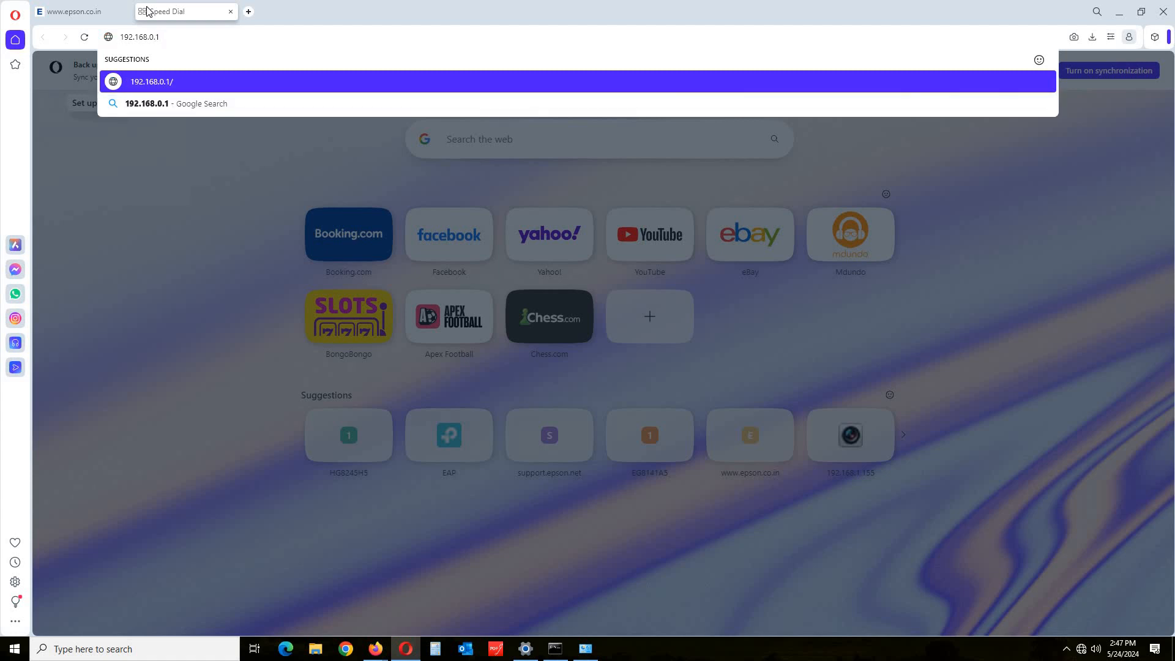
pyautogui.press('Return')
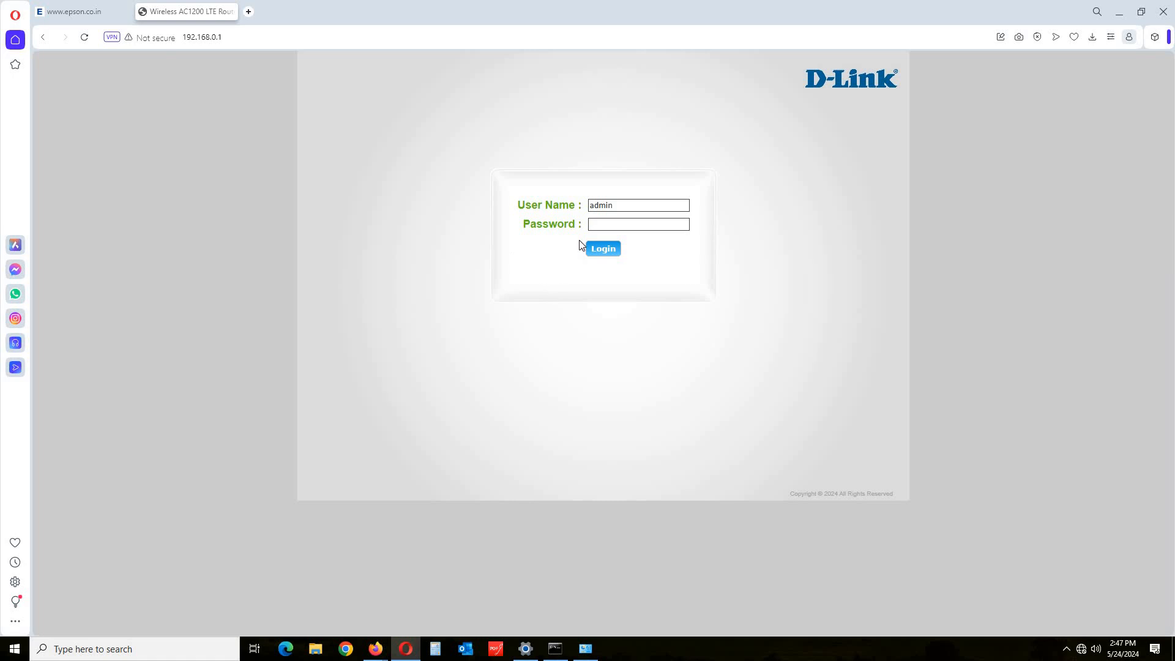
# Log in to the router with the admin password.
pyautogui.click(661, 227)
pyautogui.click(598, 253)
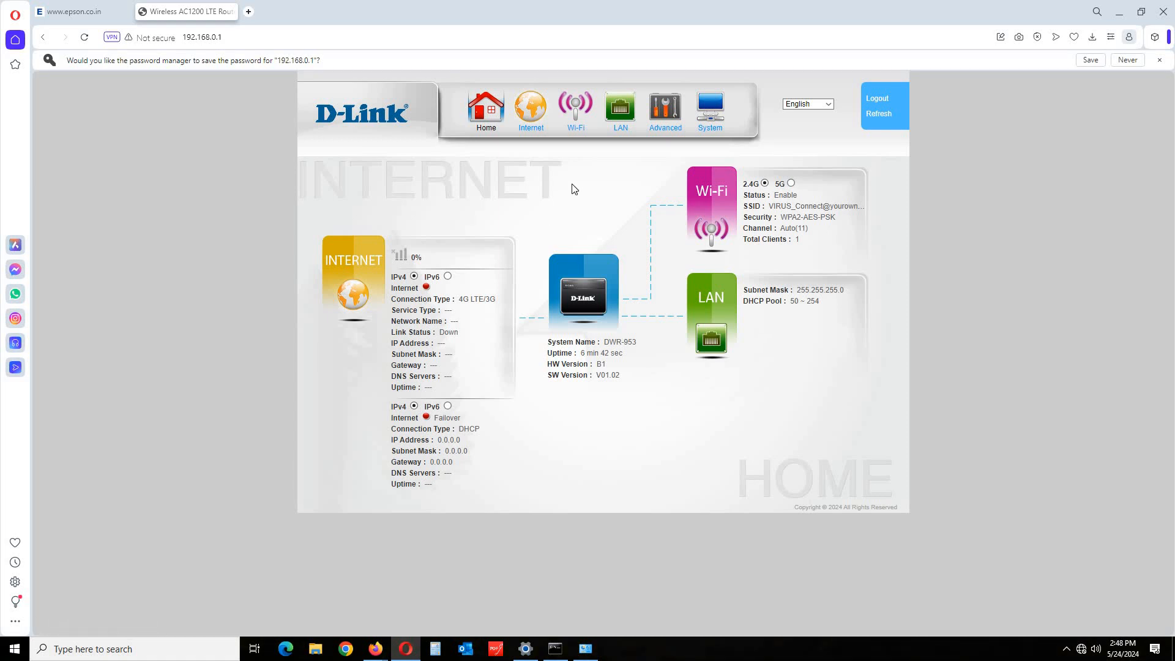
# Rename the 5 GHz Wi-Fi SSID to 'I DON'T KNOW' and apply it.
pyautogui.click(572, 127)
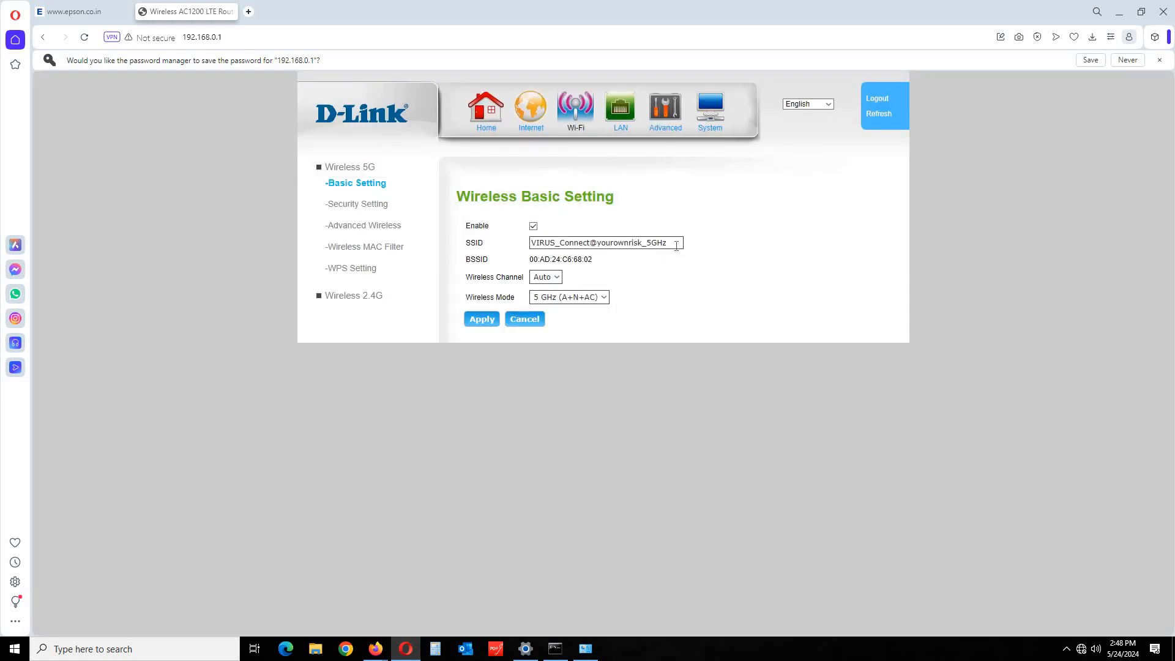
pyautogui.moveTo(676, 246); pyautogui.dragTo(454, 214)
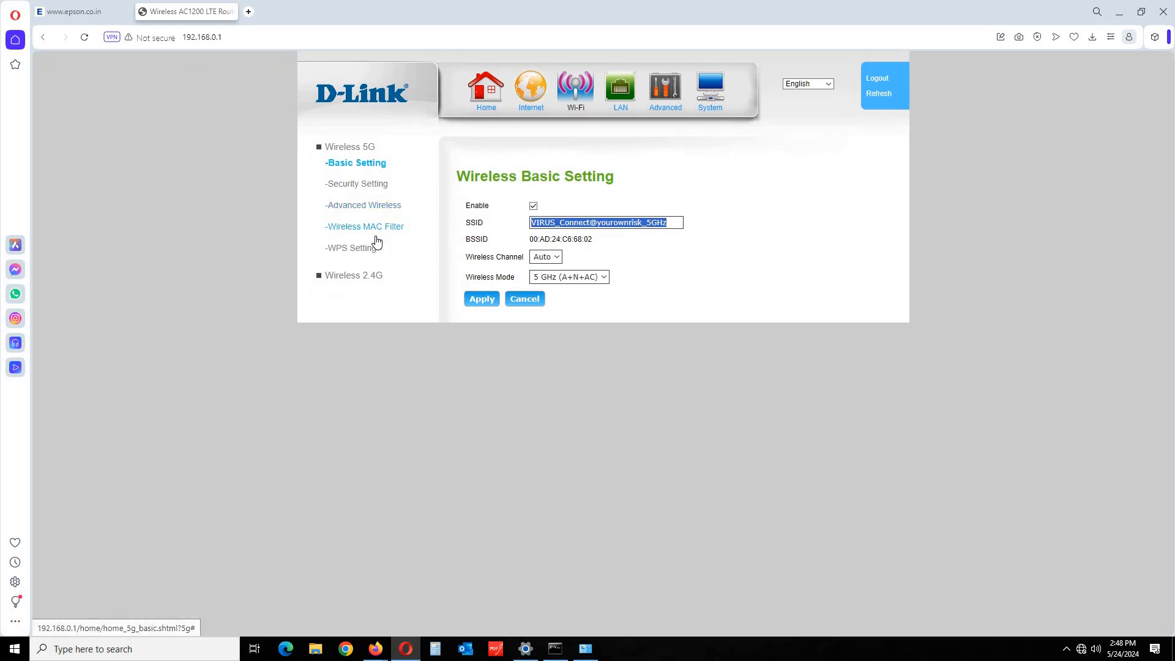
pyautogui.write('I')
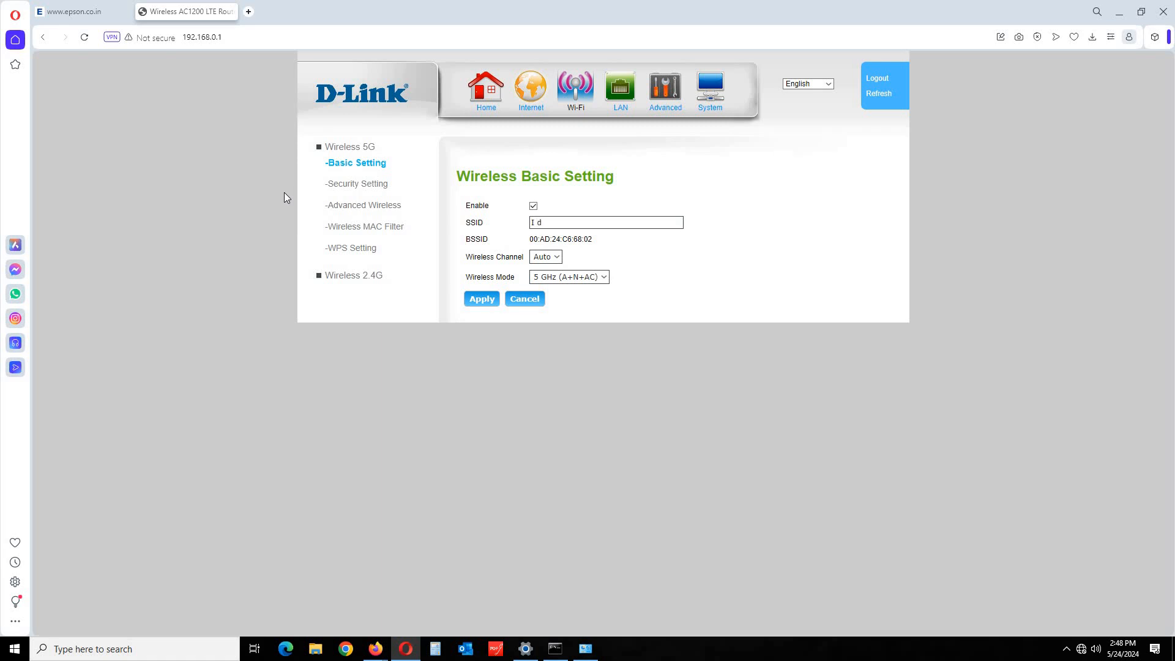
pyautogui.write('don')
pyautogui.press('BackSpace')
pyautogui.write("DON'T KNOW")
pyautogui.click(491, 304)
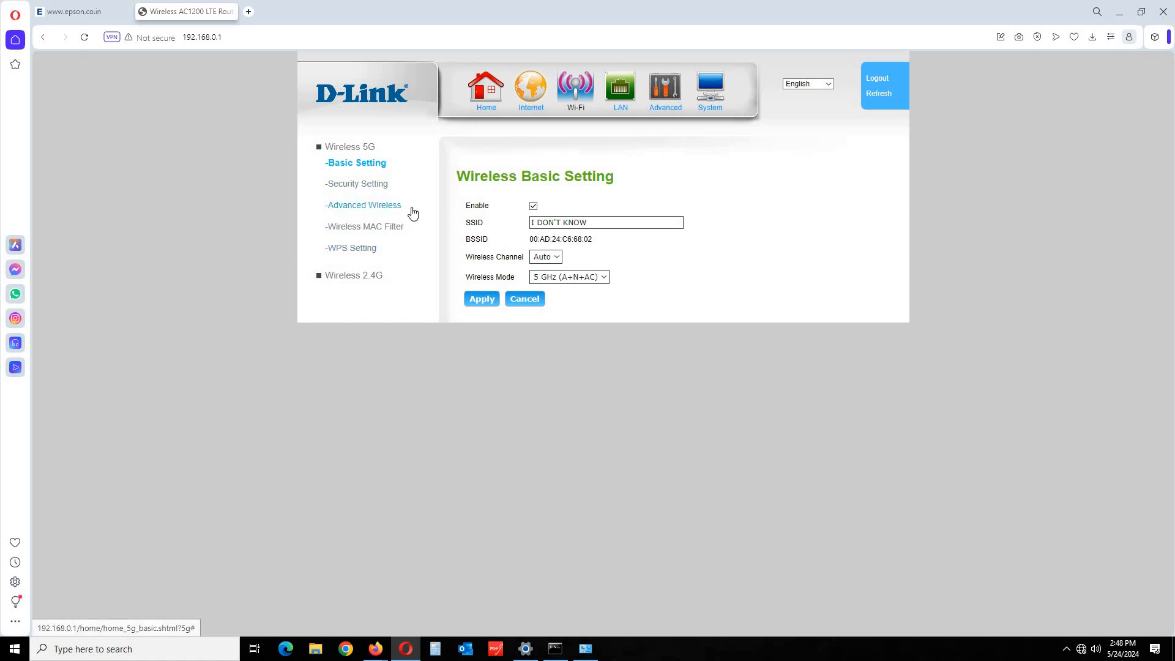
# Sign back in to the router after the session expired.
pyautogui.click(350, 185)
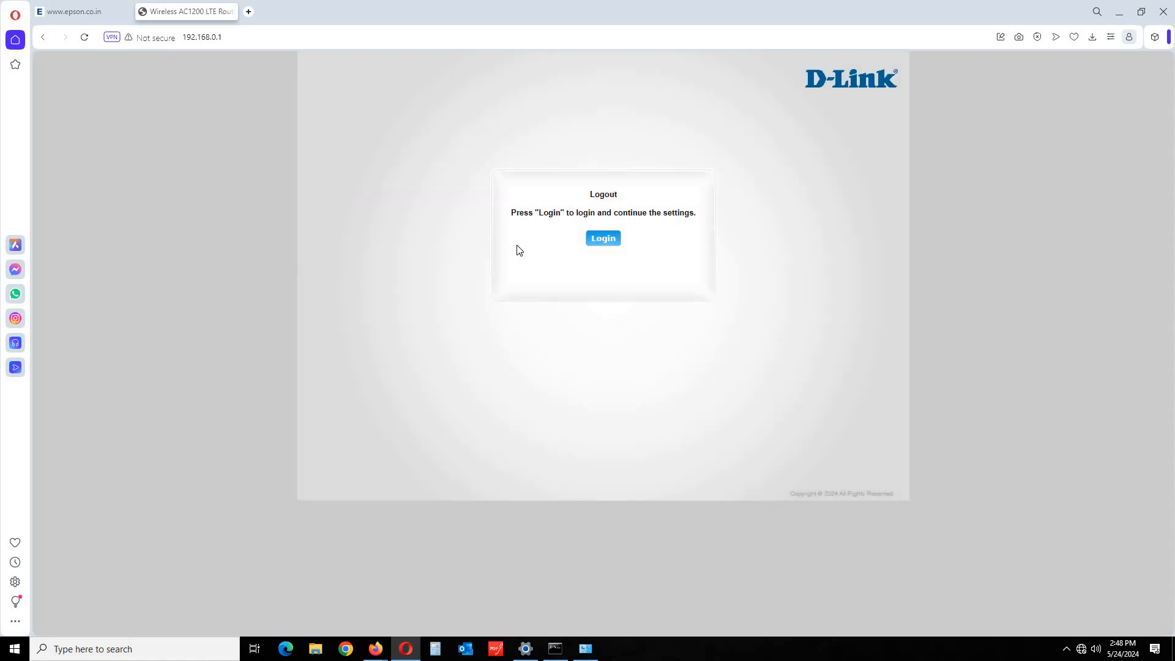
pyautogui.click(595, 242)
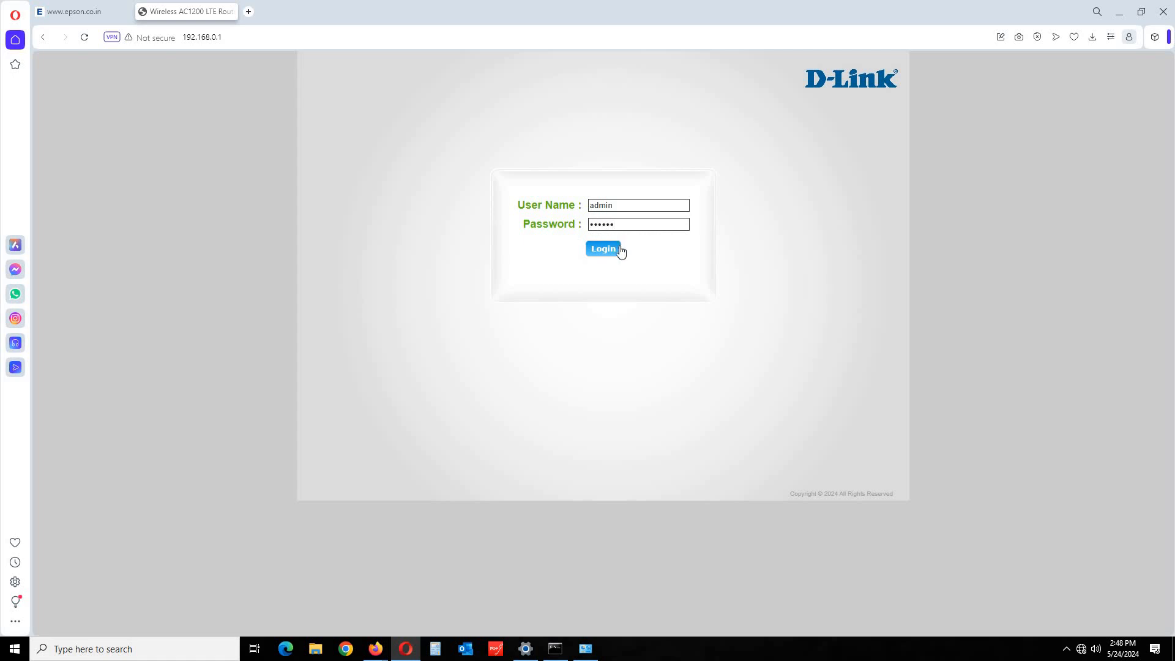
pyautogui.click(619, 251)
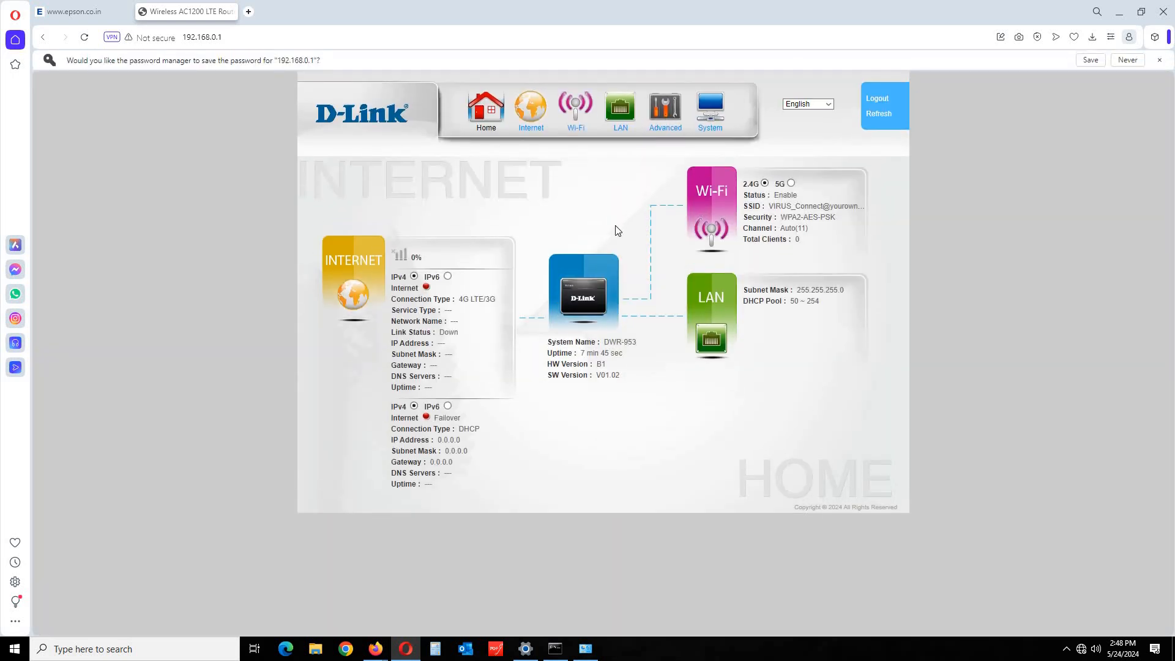
# Replace the 5G WPA2 passphrase with a new one and apply it.
pyautogui.click(583, 120)
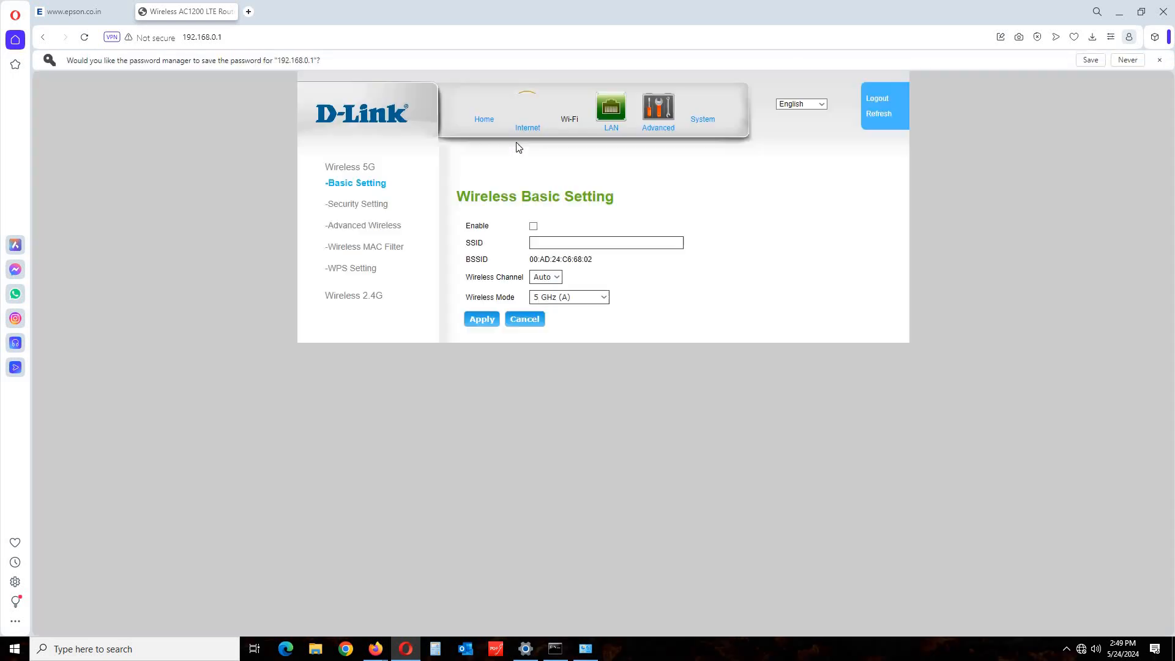
pyautogui.click(347, 210)
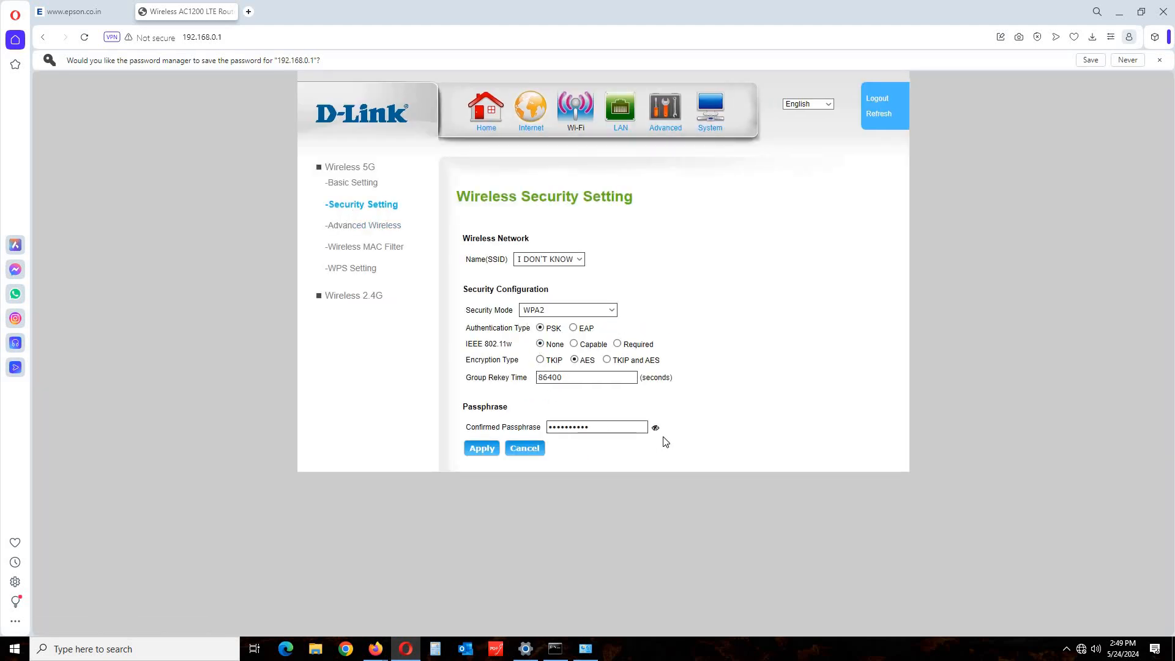
pyautogui.moveTo(593, 426); pyautogui.dragTo(446, 399)
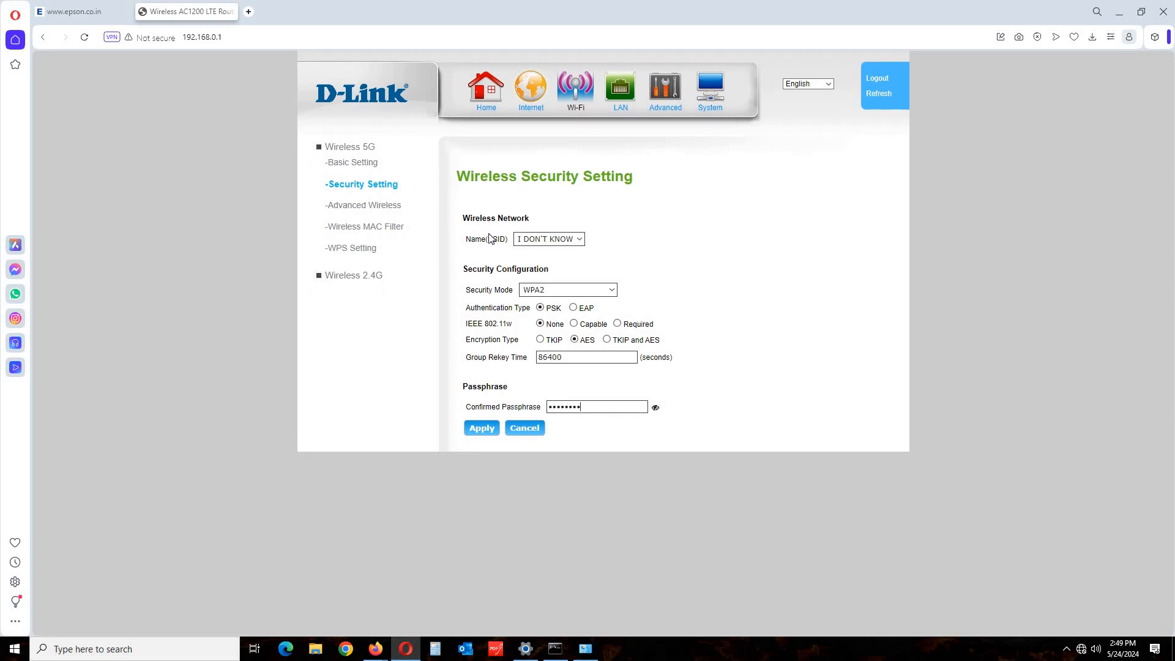
pyautogui.click(480, 428)
# Log back in with the admin password and reload the 192.168.0.1 Home dashboard.
pyautogui.click(370, 184)
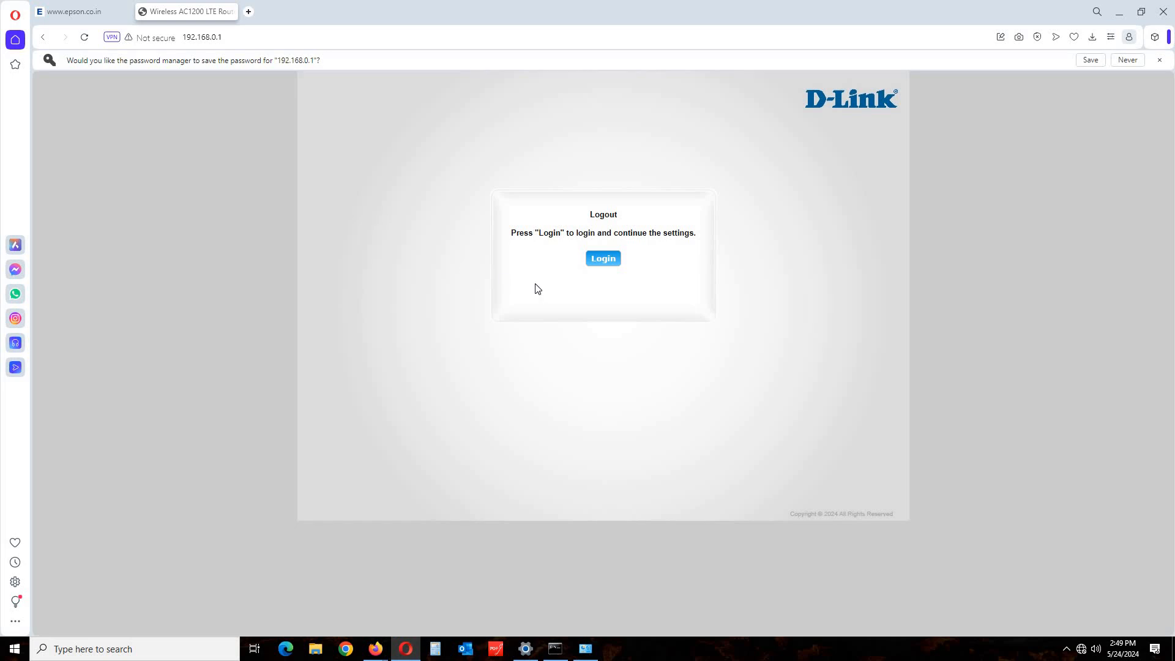
pyautogui.click(606, 261)
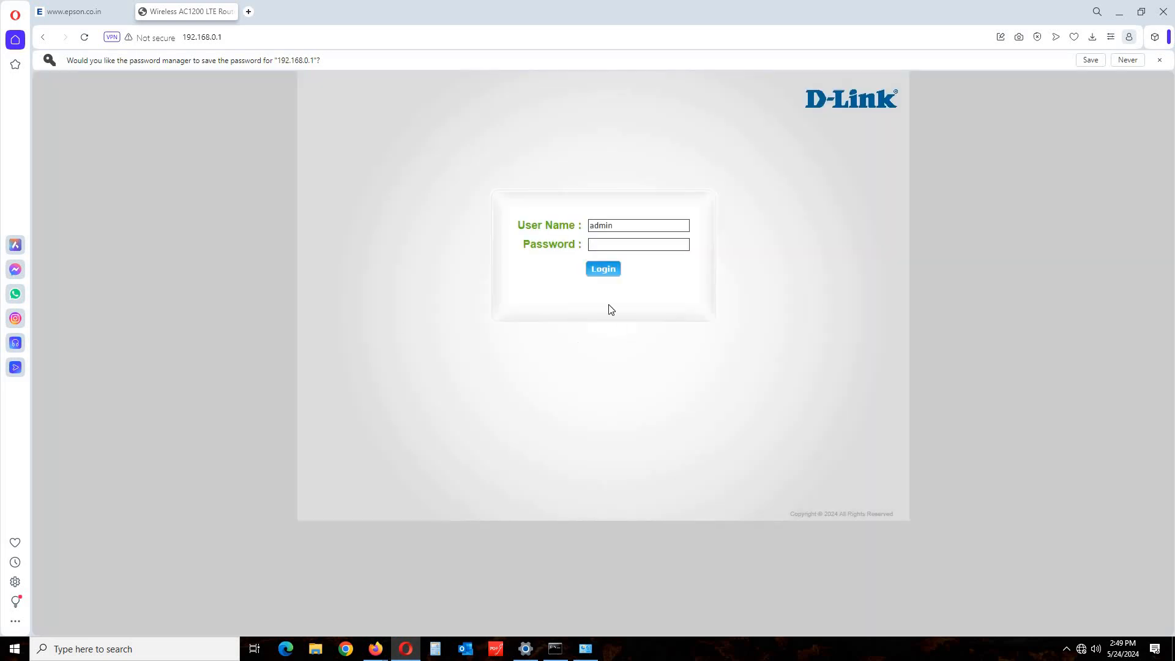
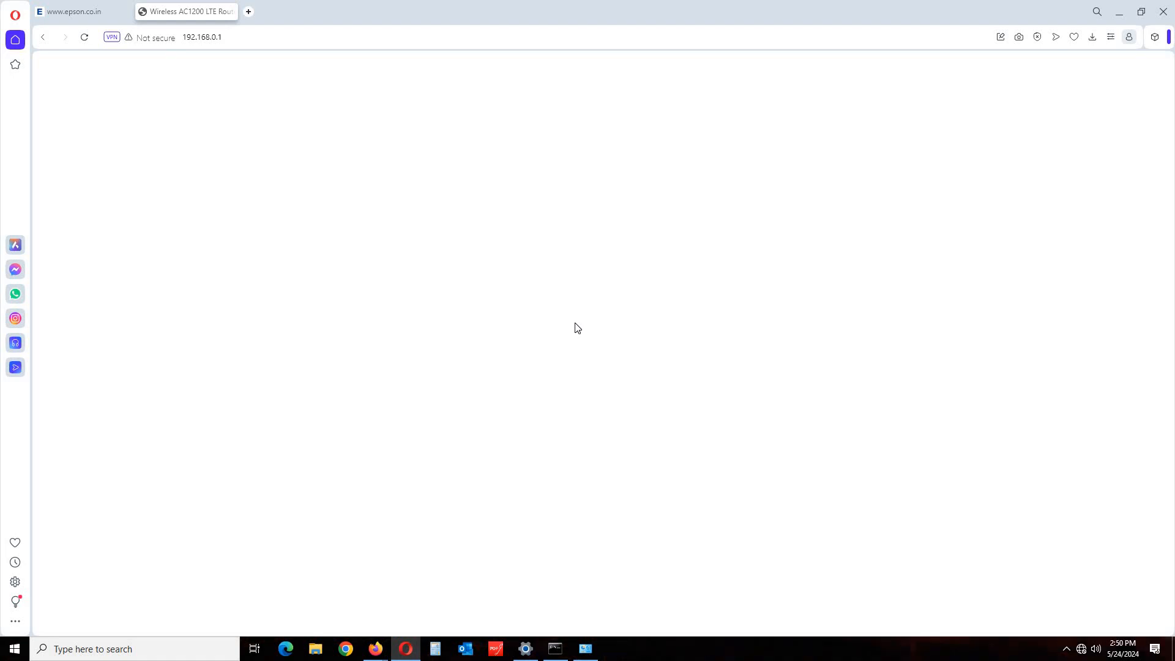
pyautogui.click(245, 40)
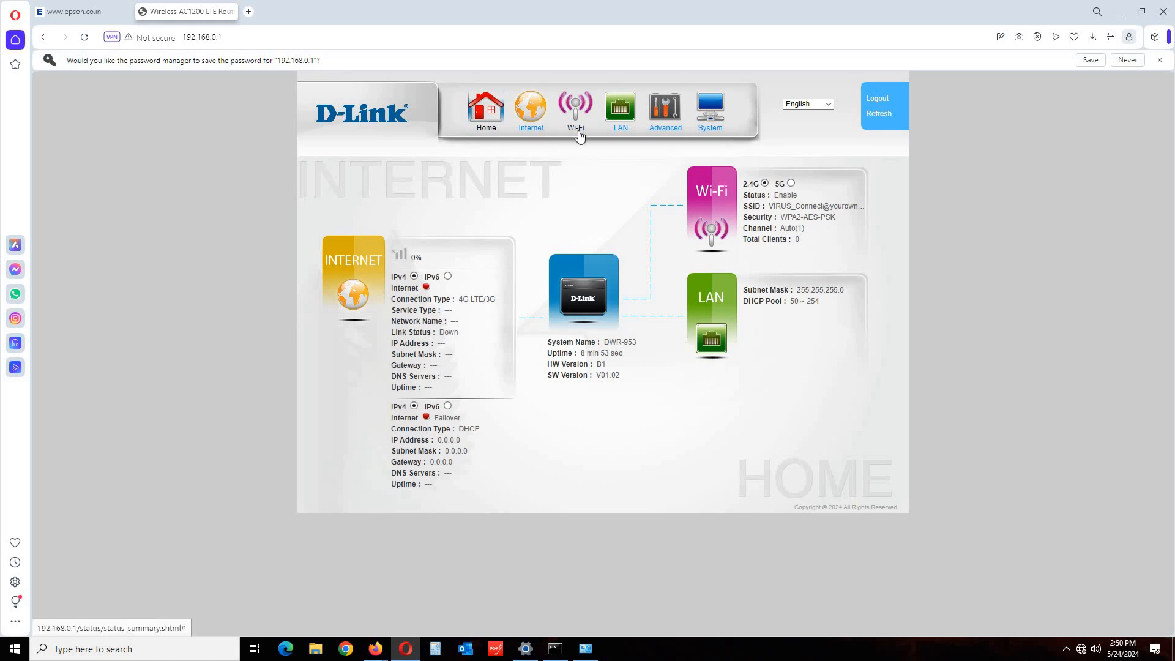
# Set the 5G encryption type to TKIP and AES and apply it, reaching 2.4G basic settings.
pyautogui.click(583, 133)
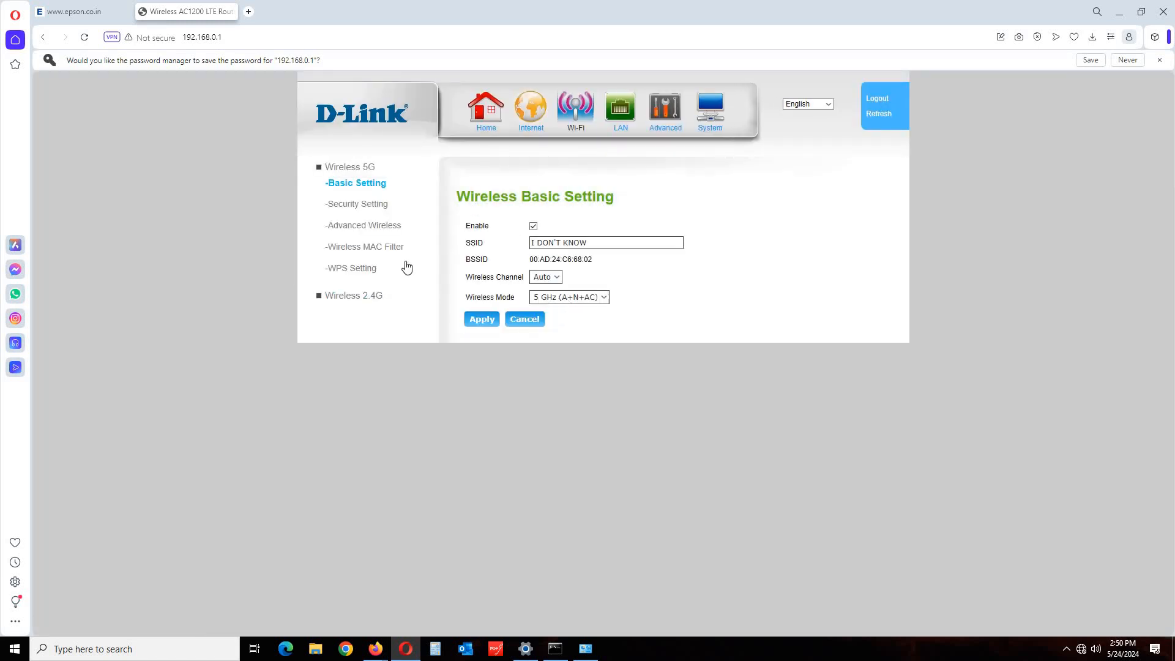
pyautogui.click(367, 214)
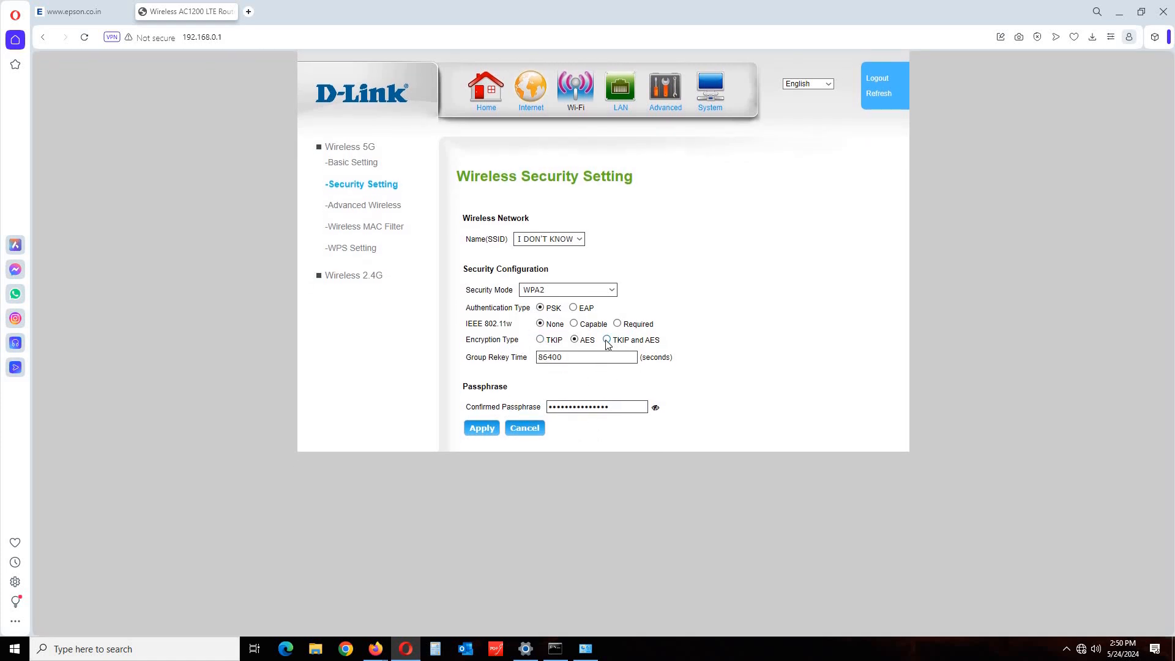
pyautogui.click(606, 340)
pyautogui.click(481, 431)
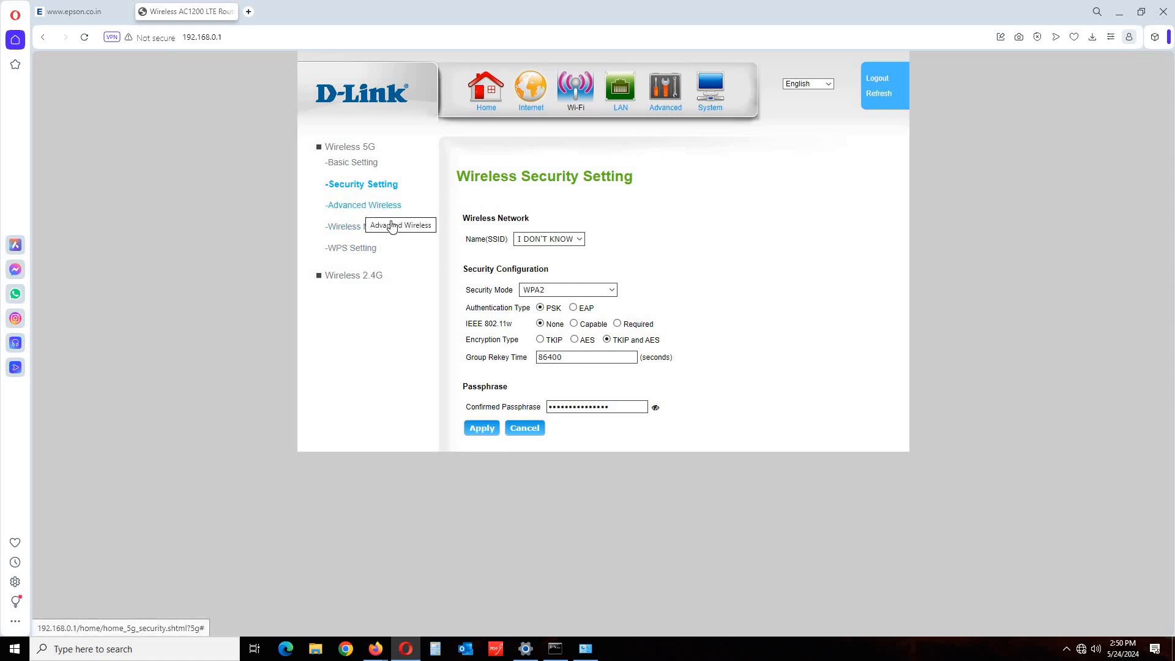
pyautogui.click(361, 208)
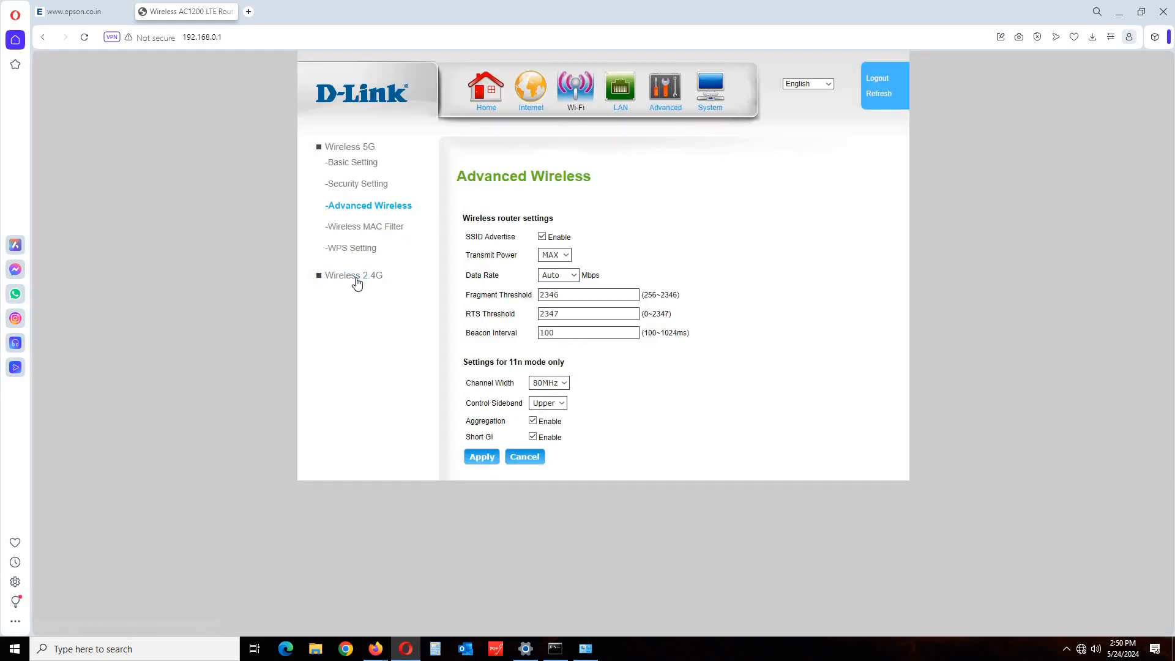
pyautogui.click(355, 276)
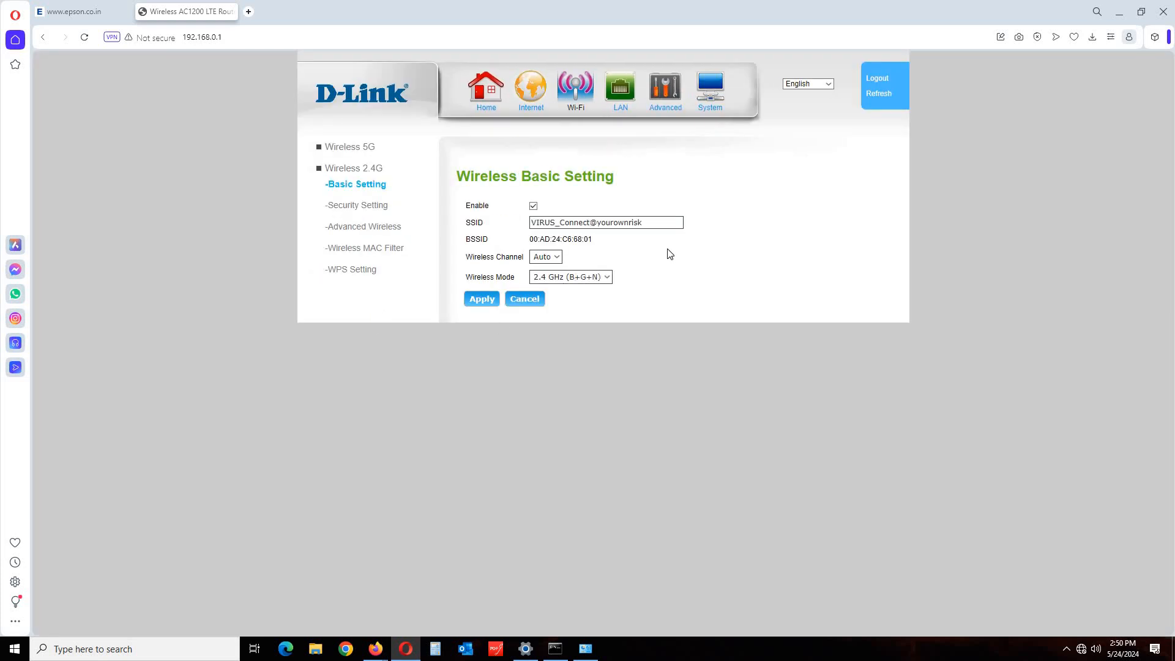
# Rename the 2.4G SSID from VIRUS_Connect@yourownrisk to 'I DON'T KNOW' and apply it.
pyautogui.moveTo(664, 222); pyautogui.dragTo(501, 211)
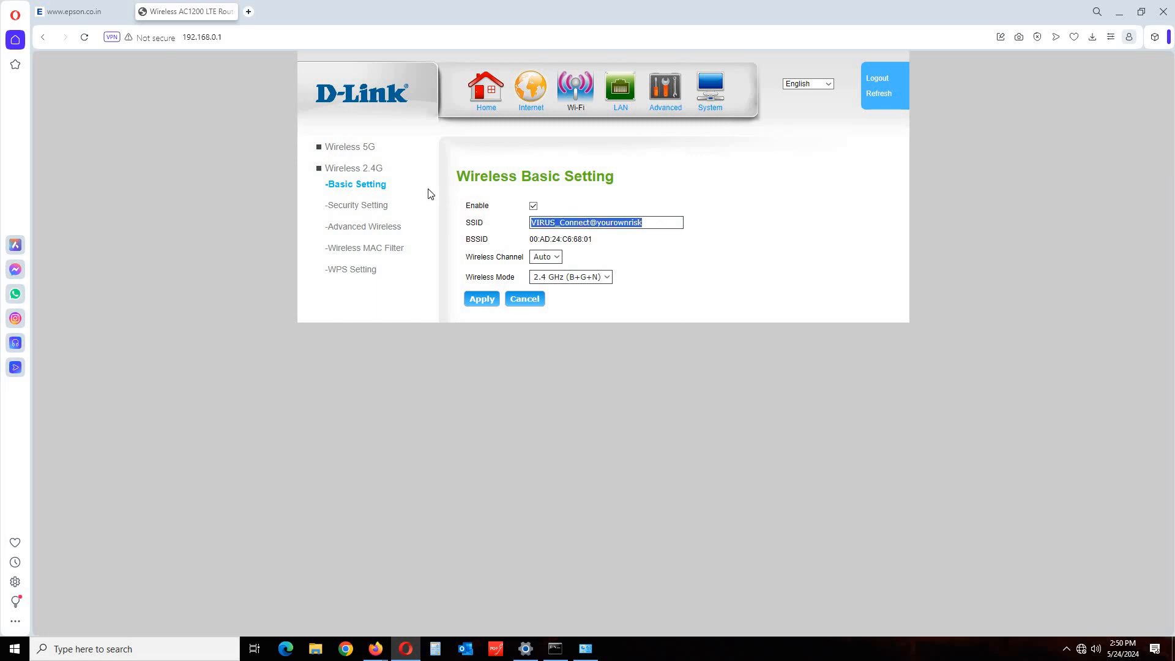
pyautogui.write('I')
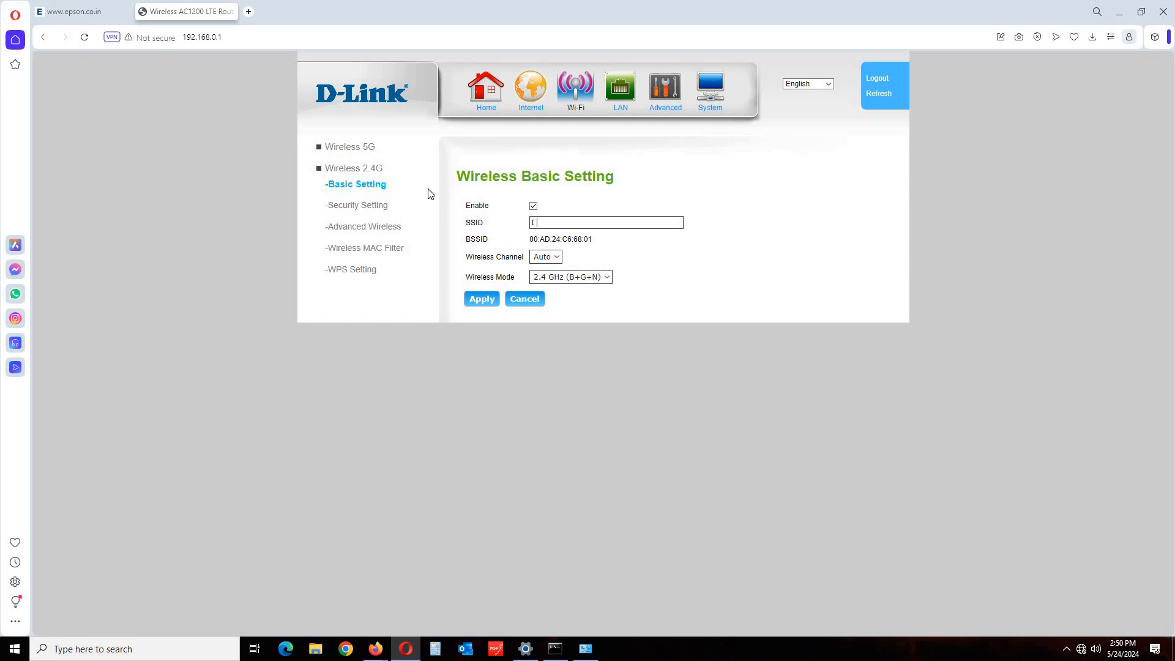
pyautogui.write(" DON'T KNOW")
pyautogui.click(476, 300)
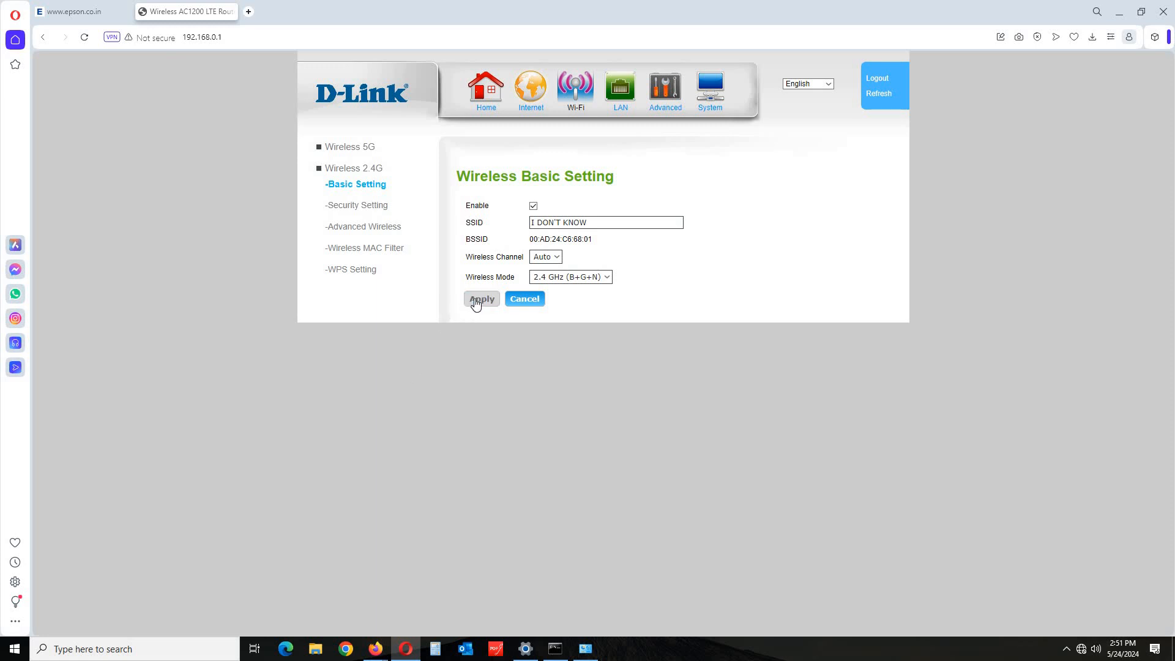
pyautogui.click(344, 208)
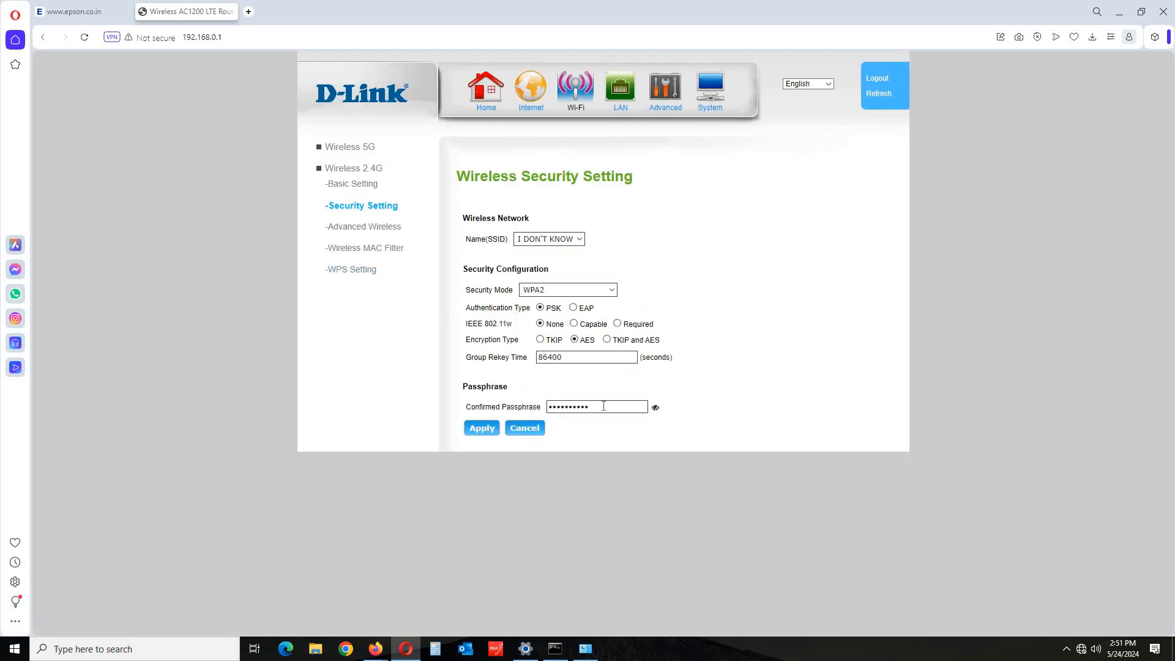
# Replace the 2.4G WPA2 passphrase with a new one and apply it.
pyautogui.moveTo(604, 406); pyautogui.dragTo(427, 356)
pyautogui.write('••••••••••')
pyautogui.write('•')
pyautogui.click(470, 431)
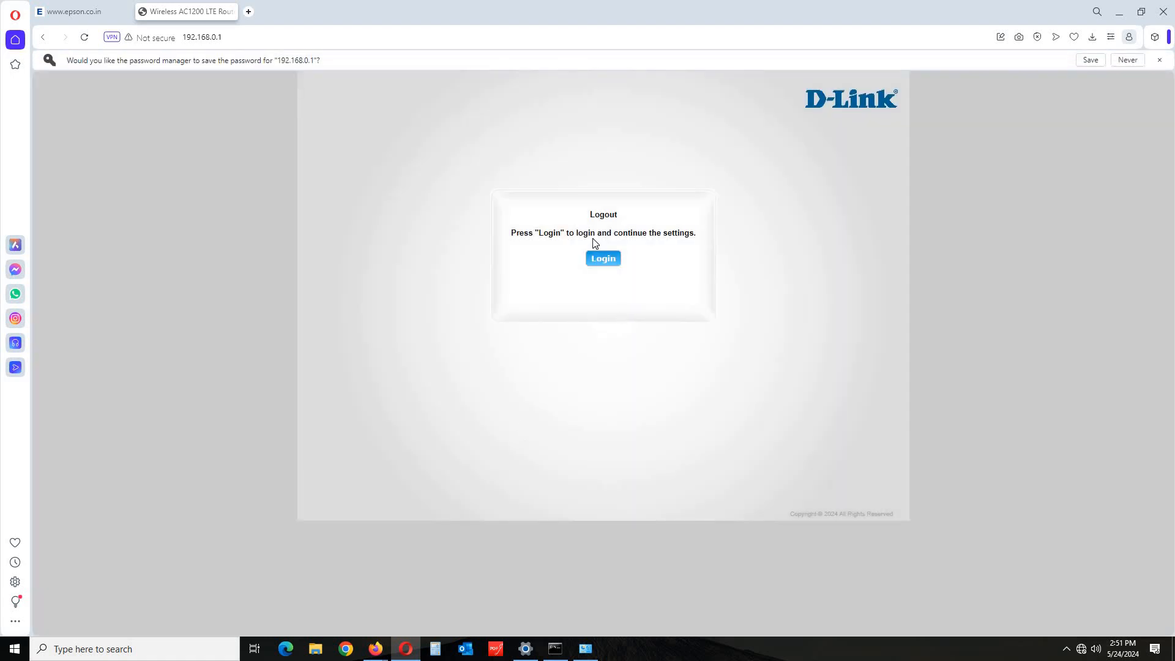
# Return to the router sign-in form and begin entering the admin password.
pyautogui.click(592, 260)
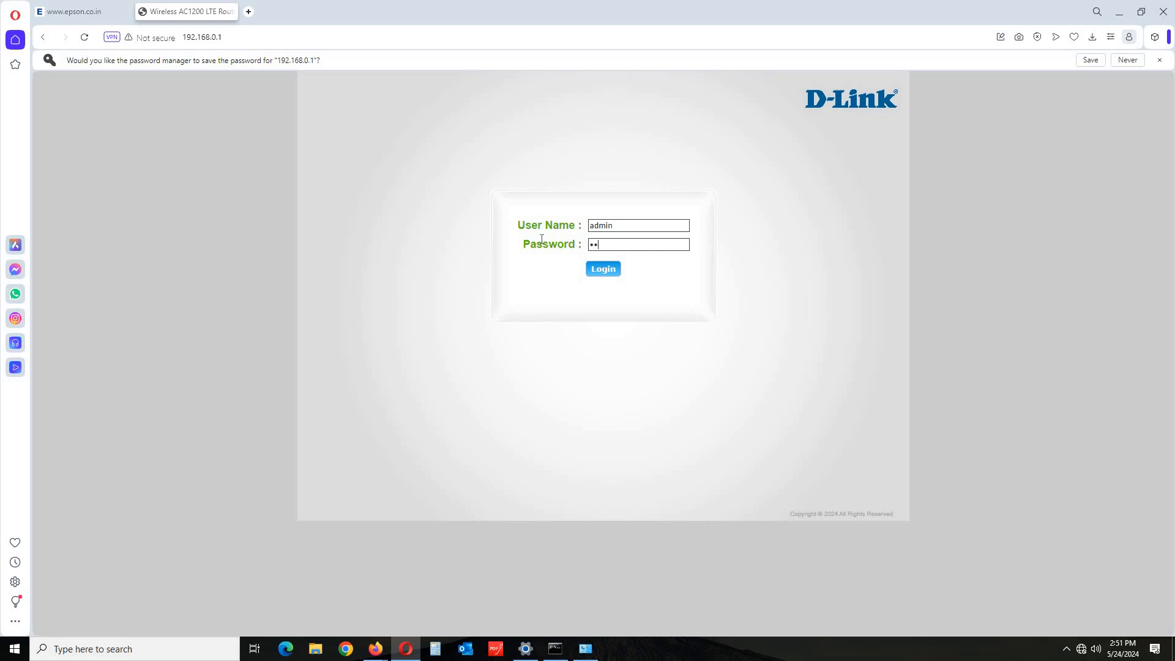
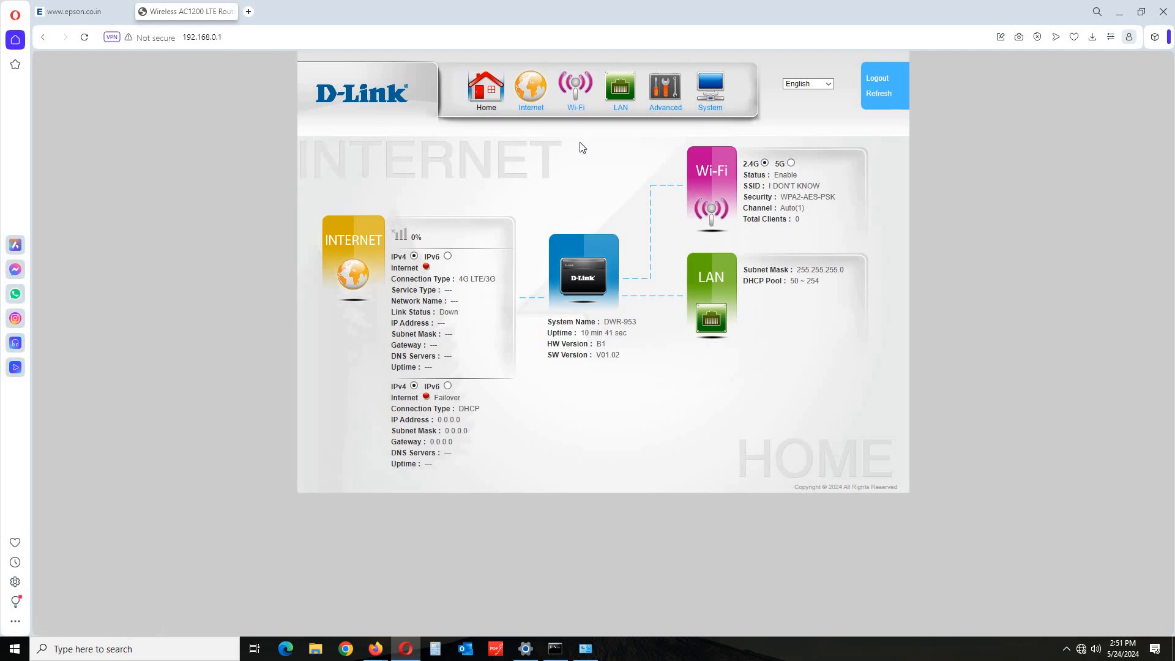
# Change the router's LAN IP to 192.168.1.29, disable DHCP and DNS Relay, and apply.
pyautogui.click(620, 109)
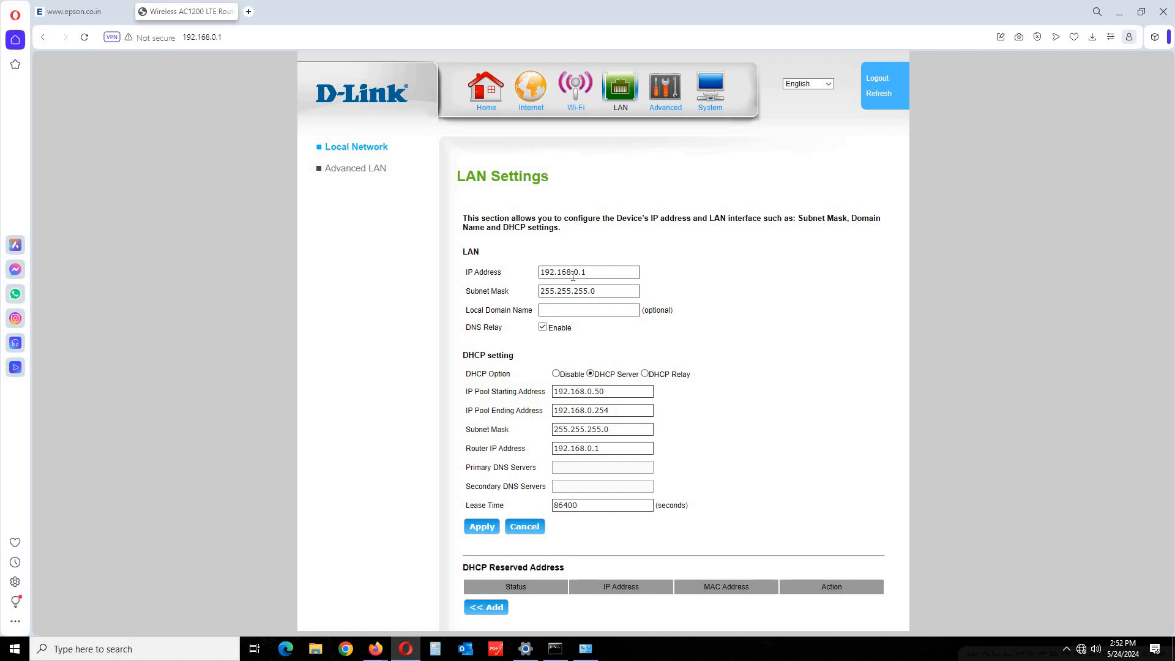
pyautogui.press('BackSpace')
pyautogui.press('BackSpace')
pyautogui.write('29')
pyautogui.click(556, 374)
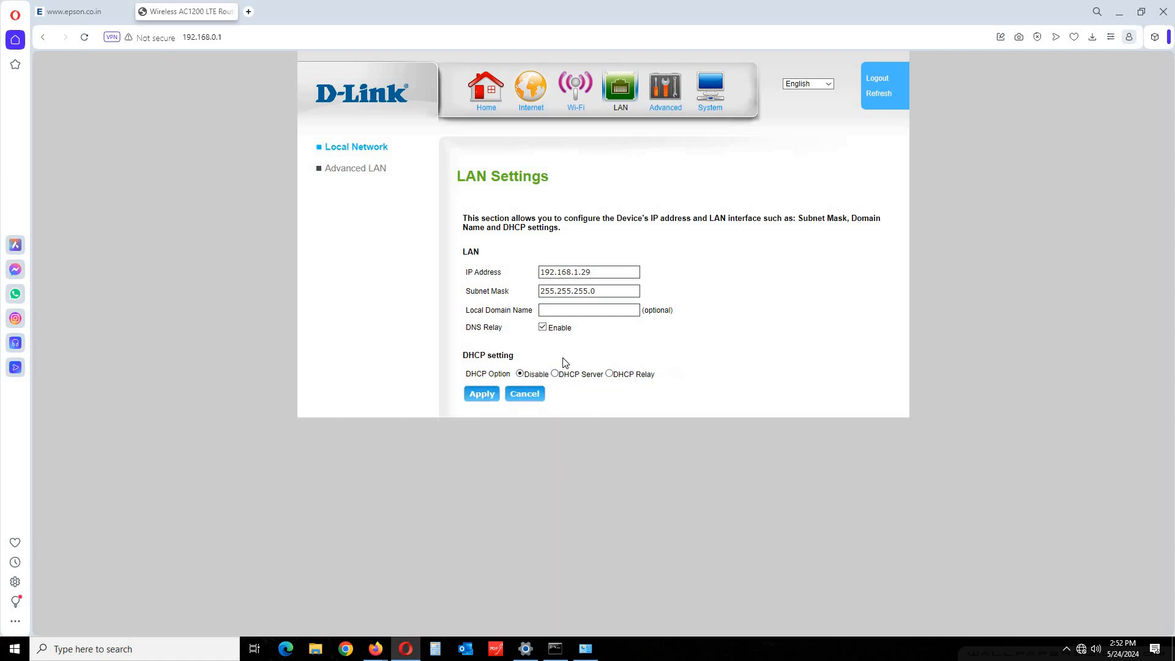
pyautogui.click(543, 326)
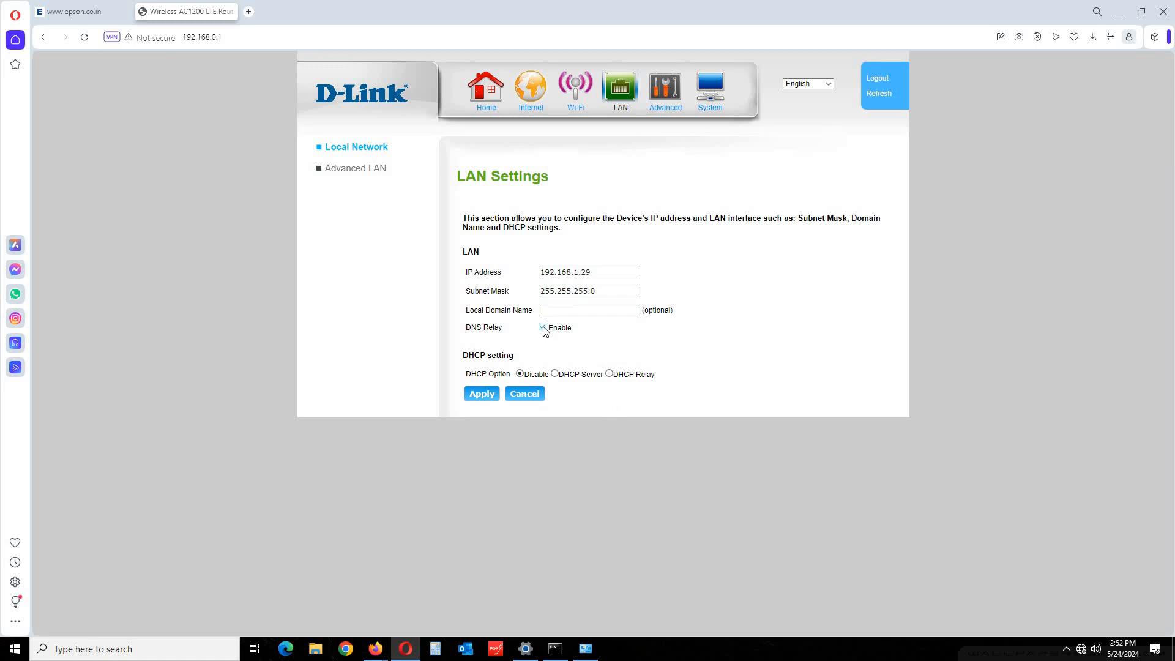
pyautogui.click(483, 395)
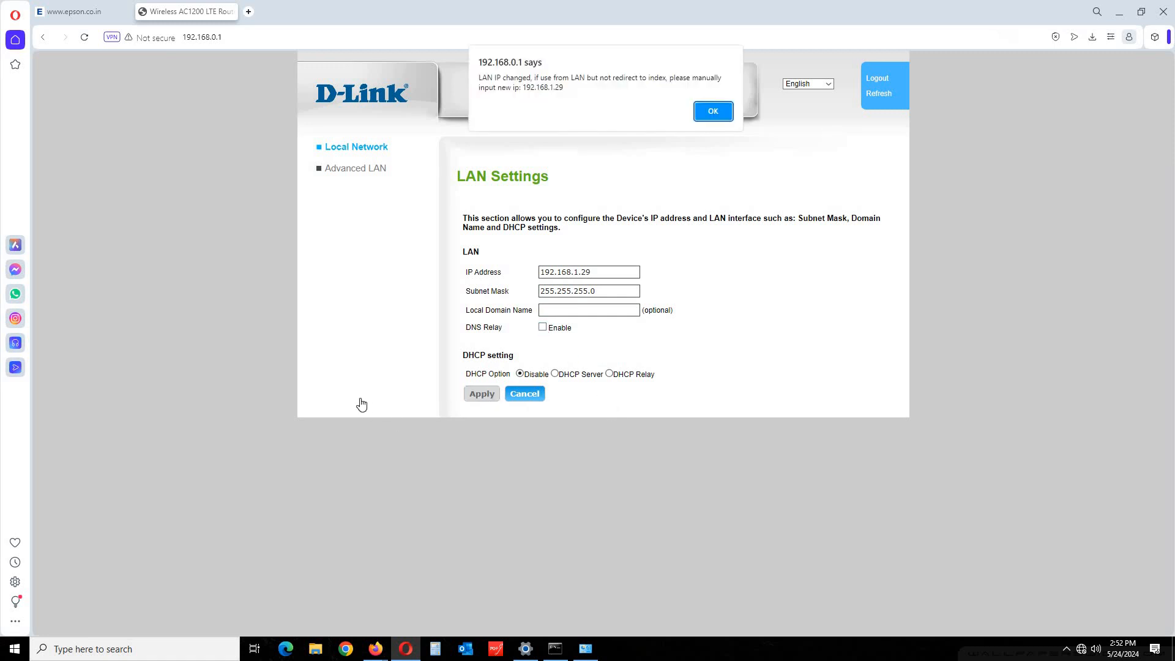
pyautogui.click(711, 112)
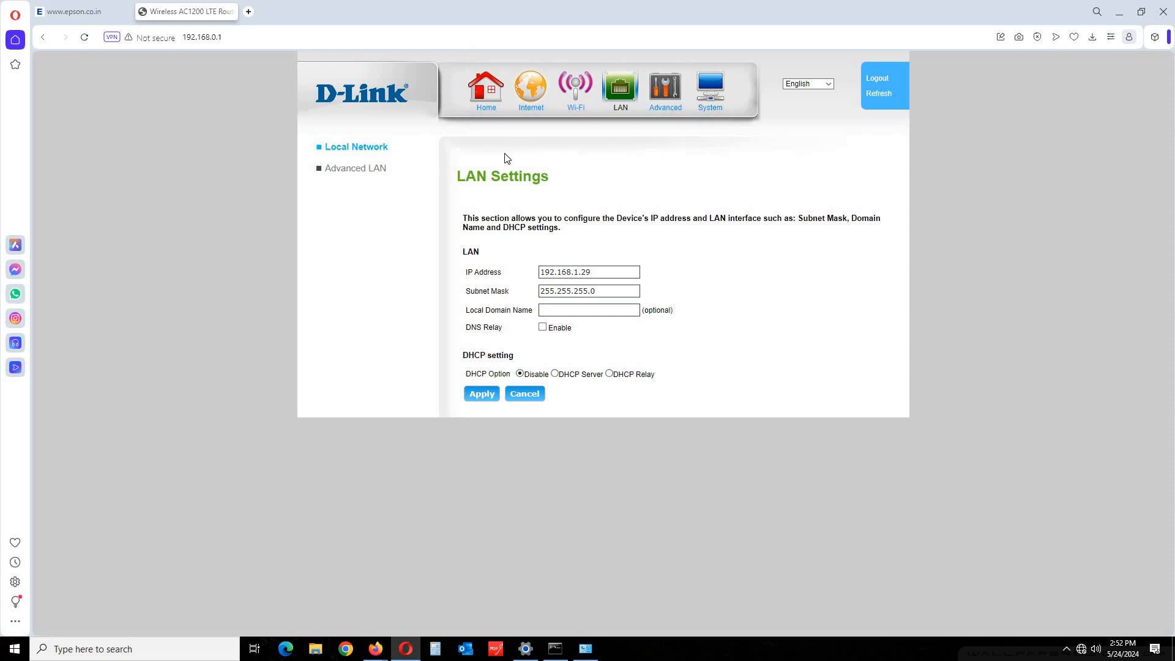
pyautogui.click(478, 394)
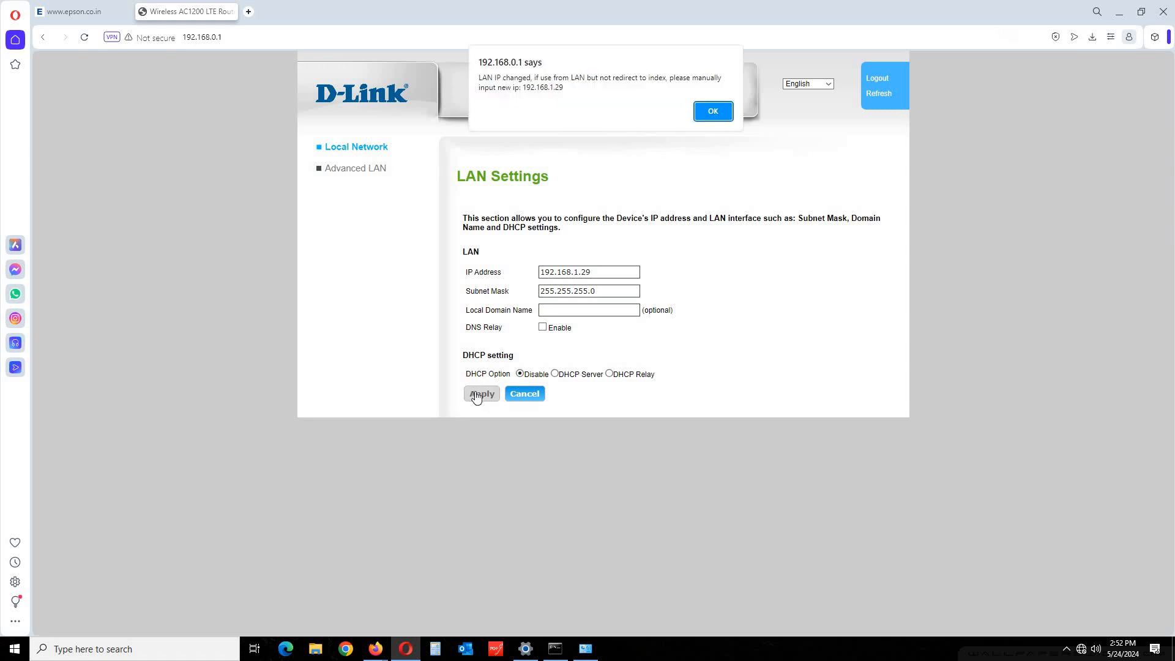
pyautogui.click(708, 111)
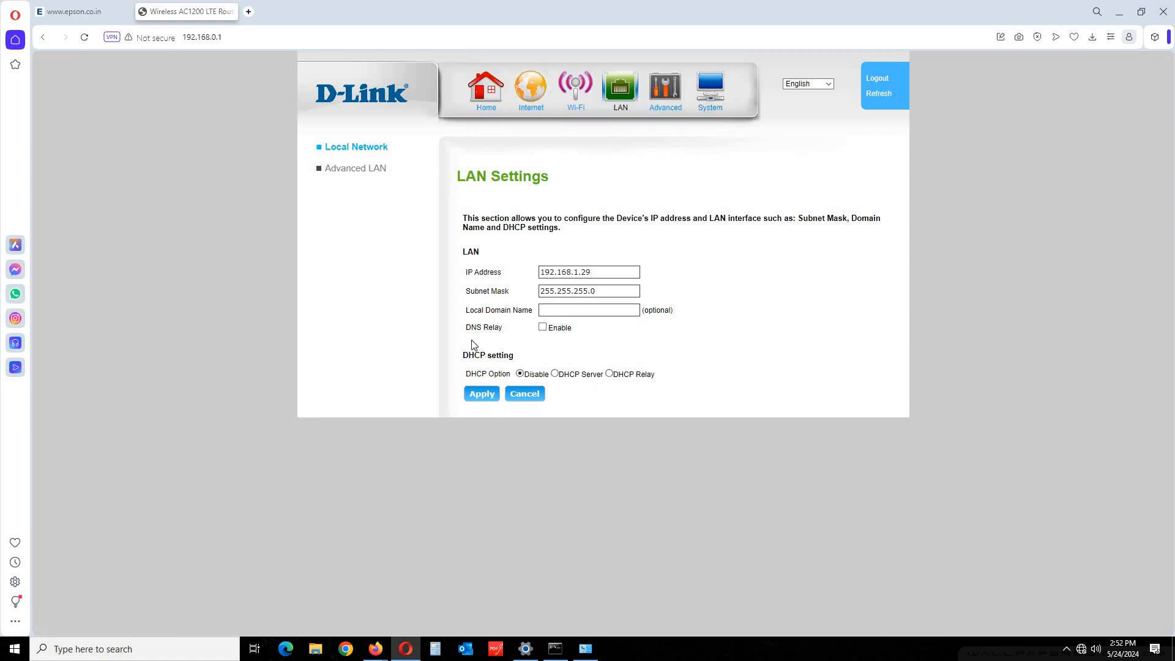
# Give the PC's Ethernet adapter static IPv4 192.168.1.29 with subnet mask 255.255.255.0.
pyautogui.click(586, 649)
pyautogui.doubleClick(299, 225)
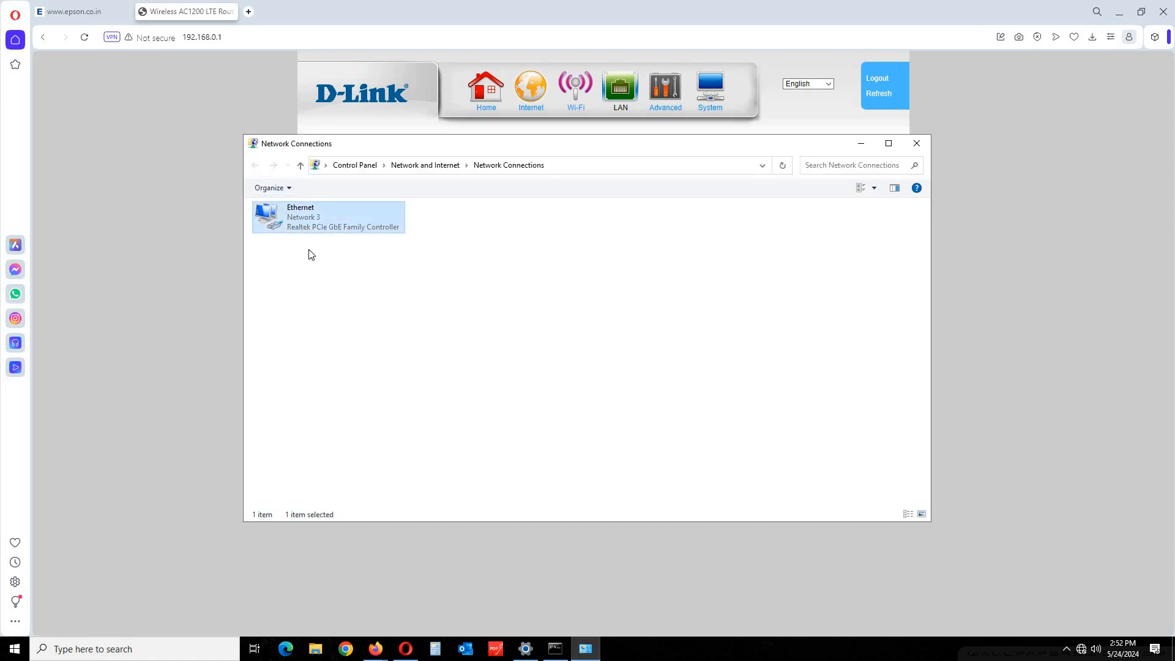
pyautogui.click(522, 426)
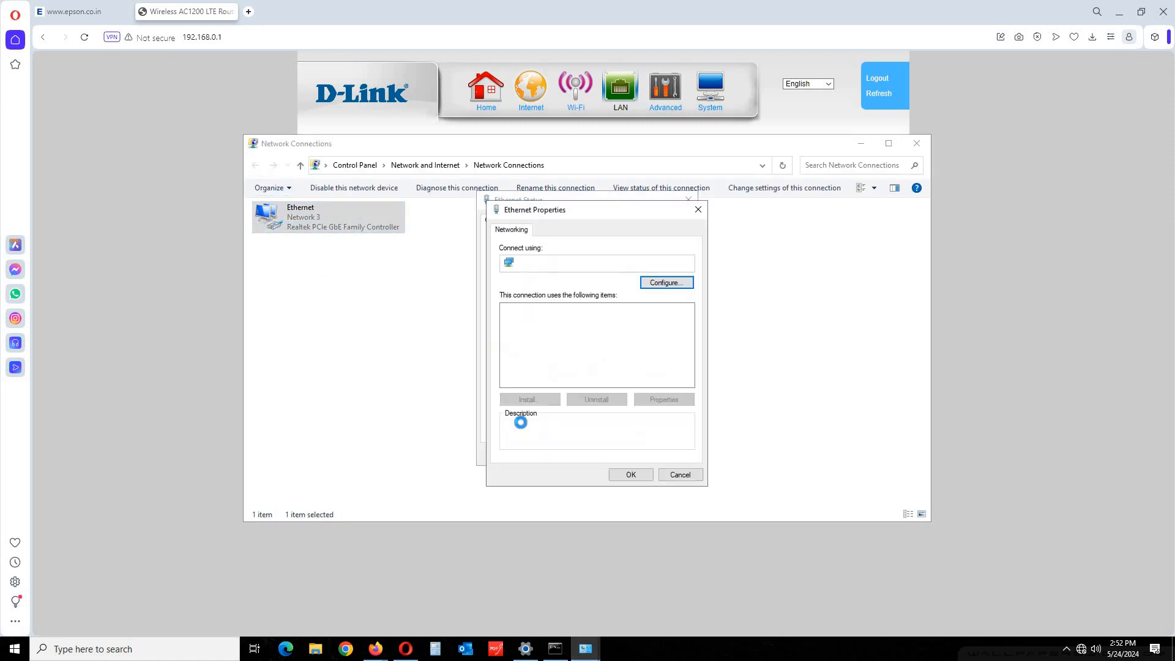
pyautogui.doubleClick(612, 341)
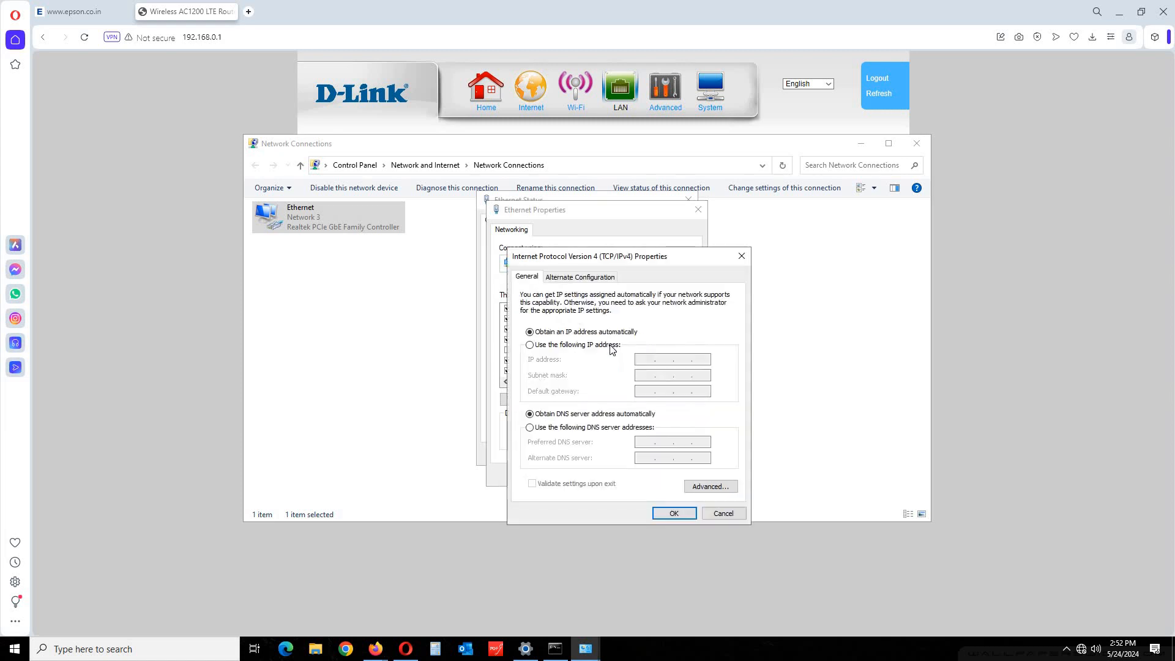
pyautogui.click(544, 345)
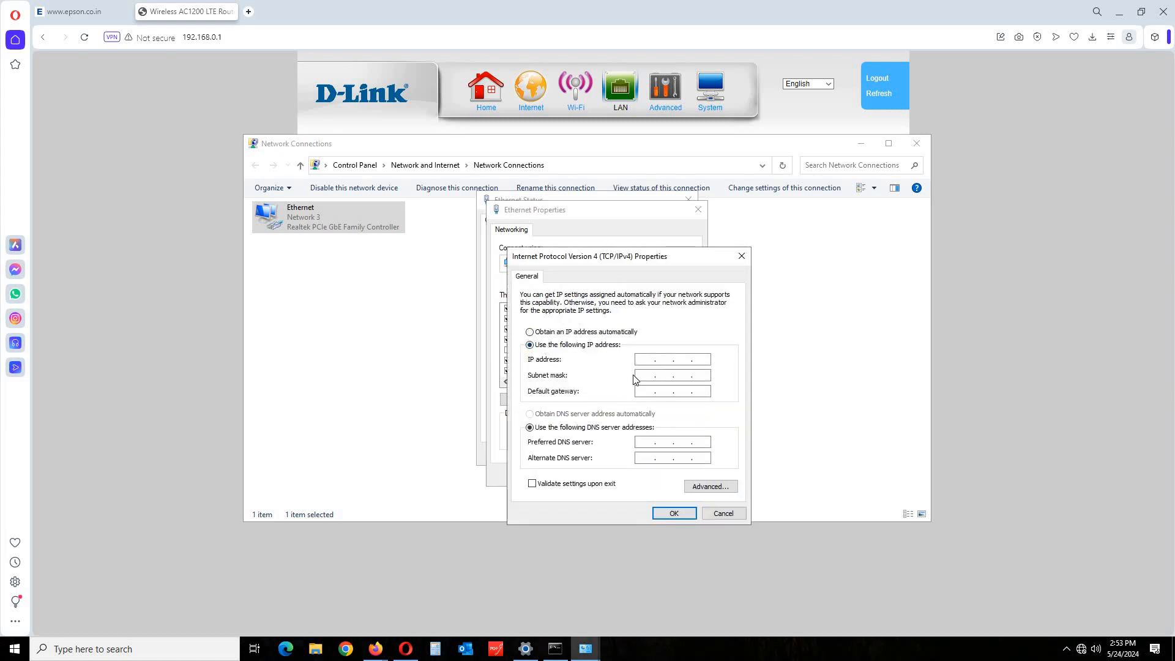
pyautogui.write('192 . 168 . 1 .')
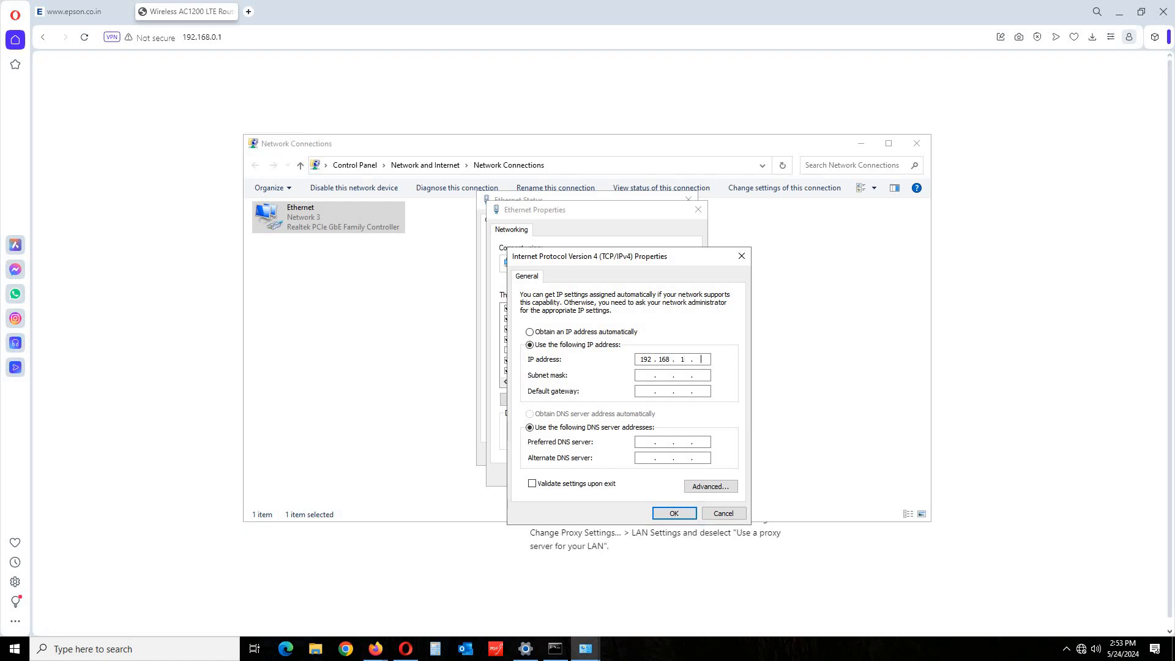
pyautogui.write('29')
pyautogui.click(643, 377)
pyautogui.click(673, 512)
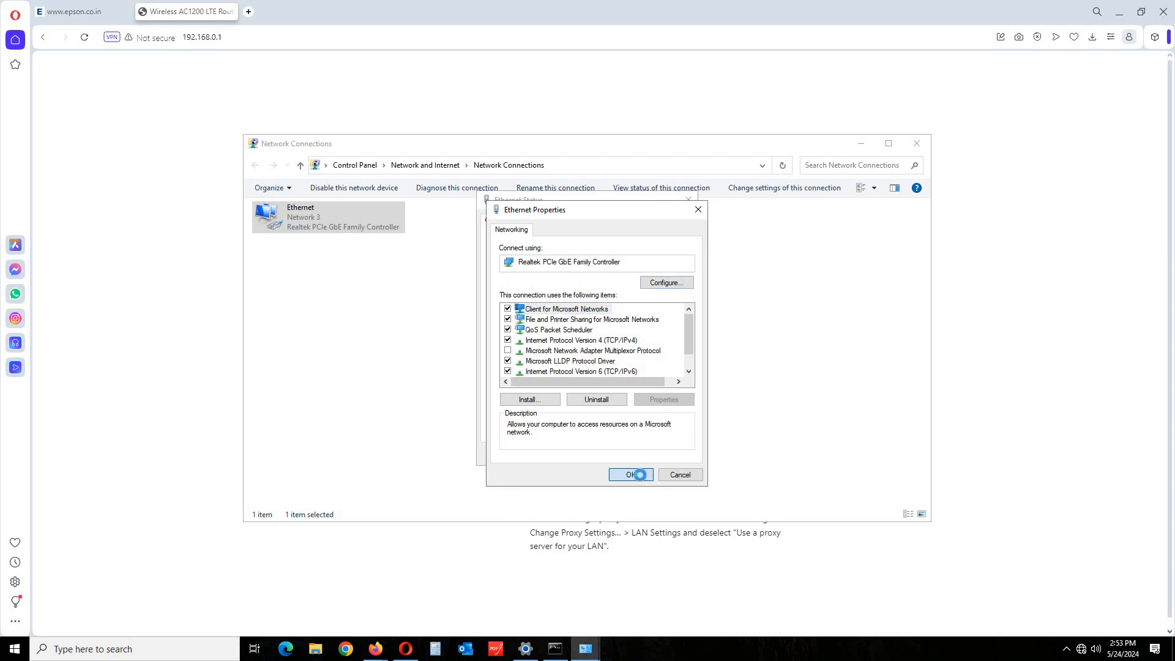
pyautogui.click(636, 476)
pyautogui.click(664, 457)
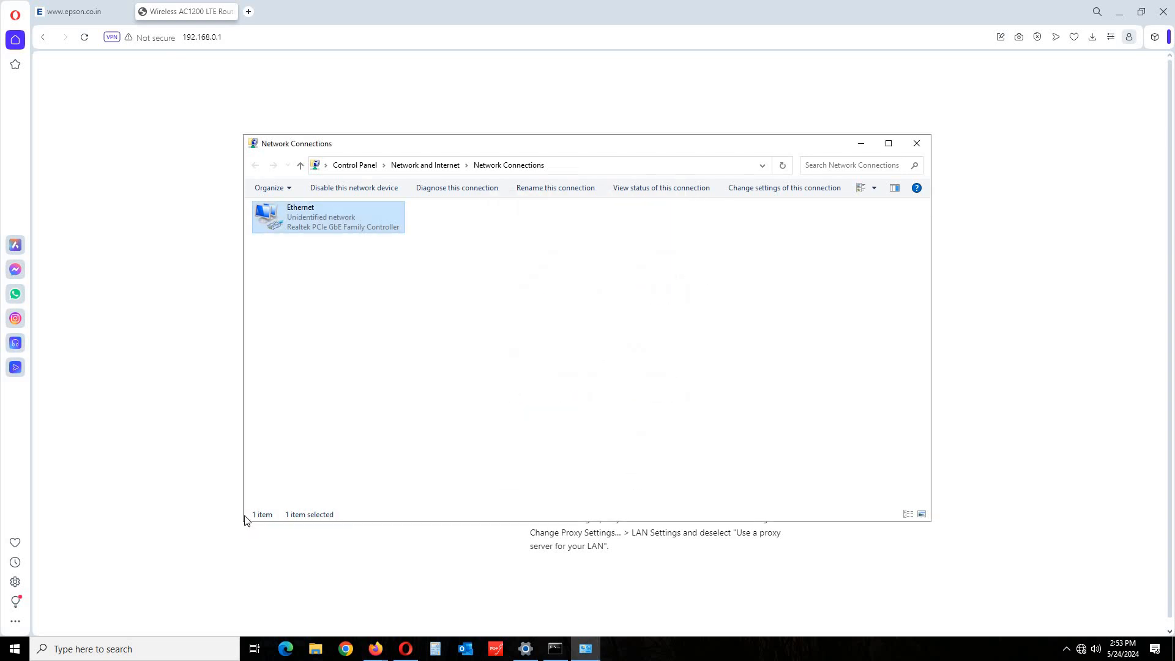
# Point Opera at the router's new address 192.168.1.29.
pyautogui.click(176, 274)
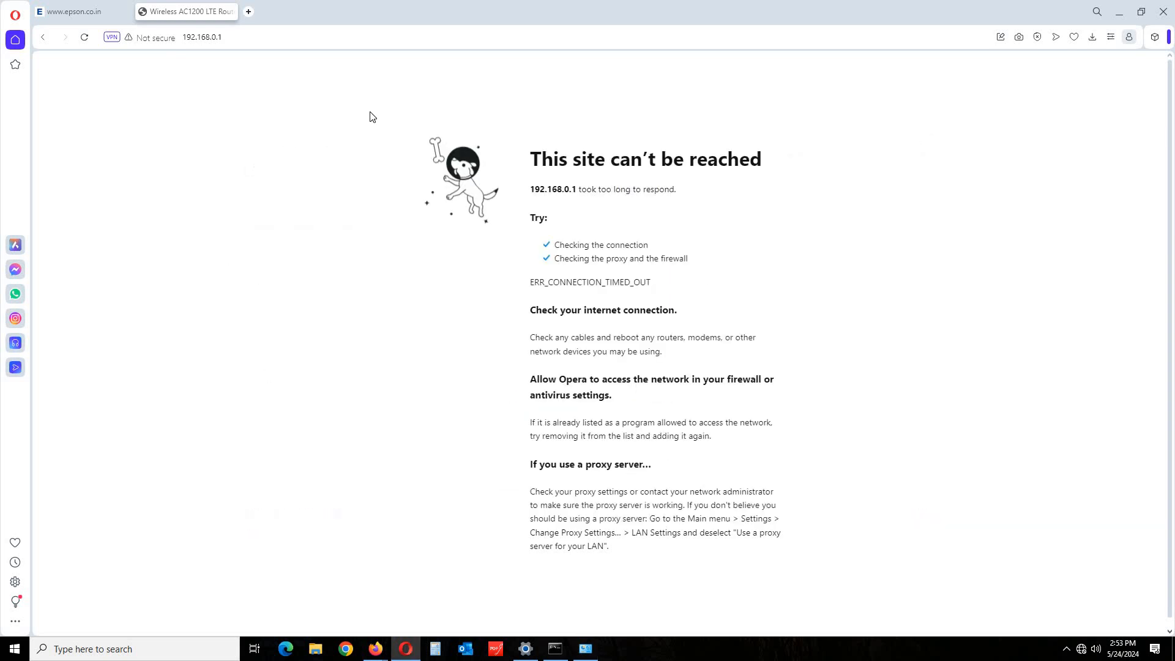
pyautogui.click(260, 37)
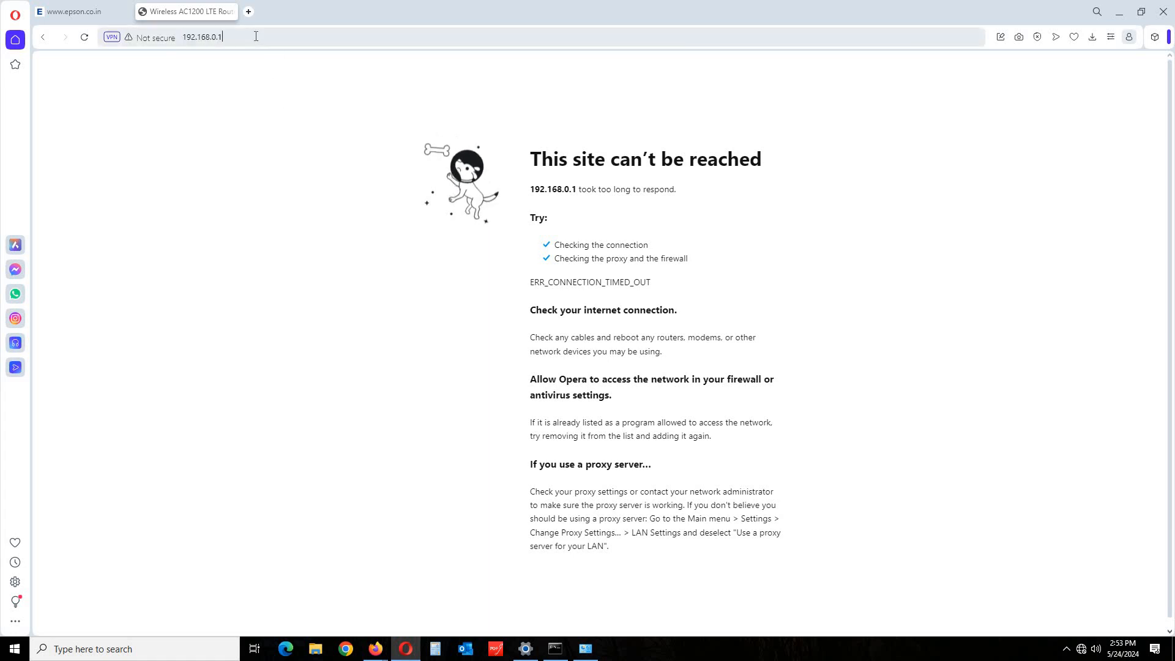
pyautogui.press('BackSpace')
pyautogui.press('BackSpace')
pyautogui.press('BackSpace')
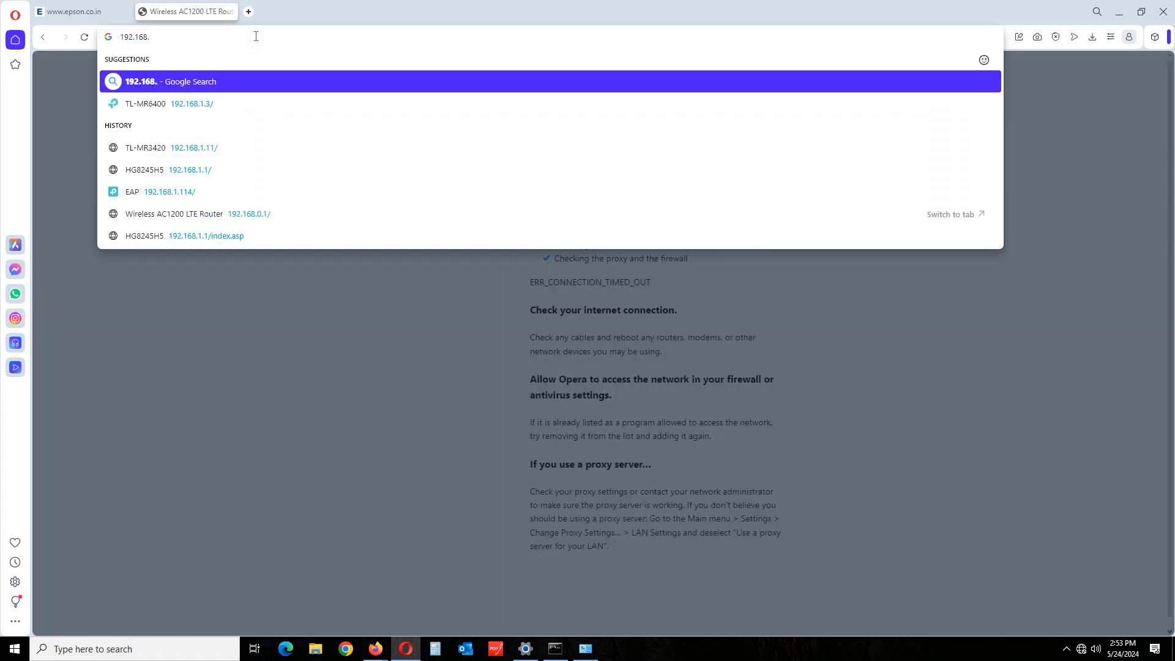
pyautogui.write('1.')
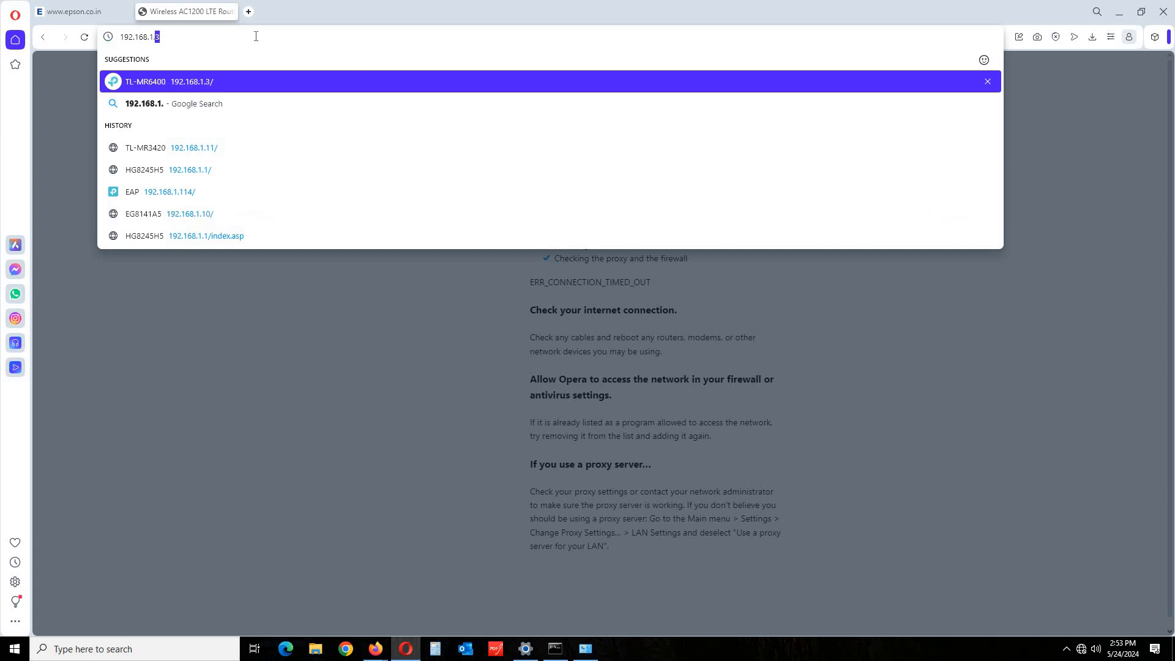
pyautogui.write('29')
pyautogui.press('Return')
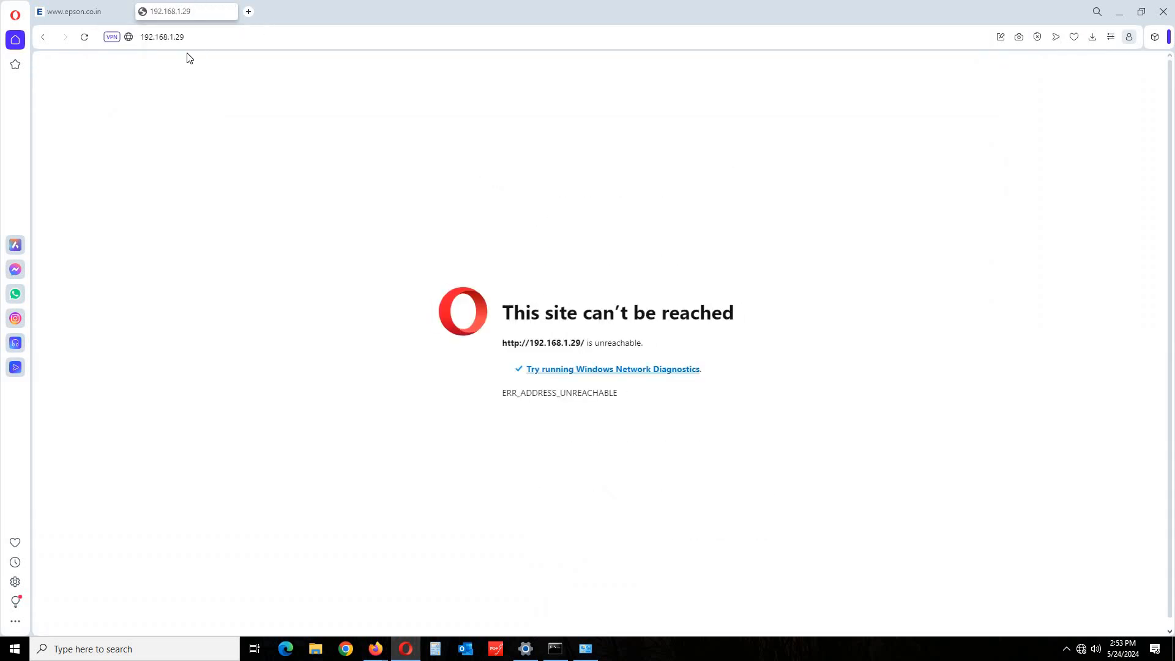
# Retry loading 192.168.1.29 twice, then return to Network Connections.
pyautogui.click(197, 41)
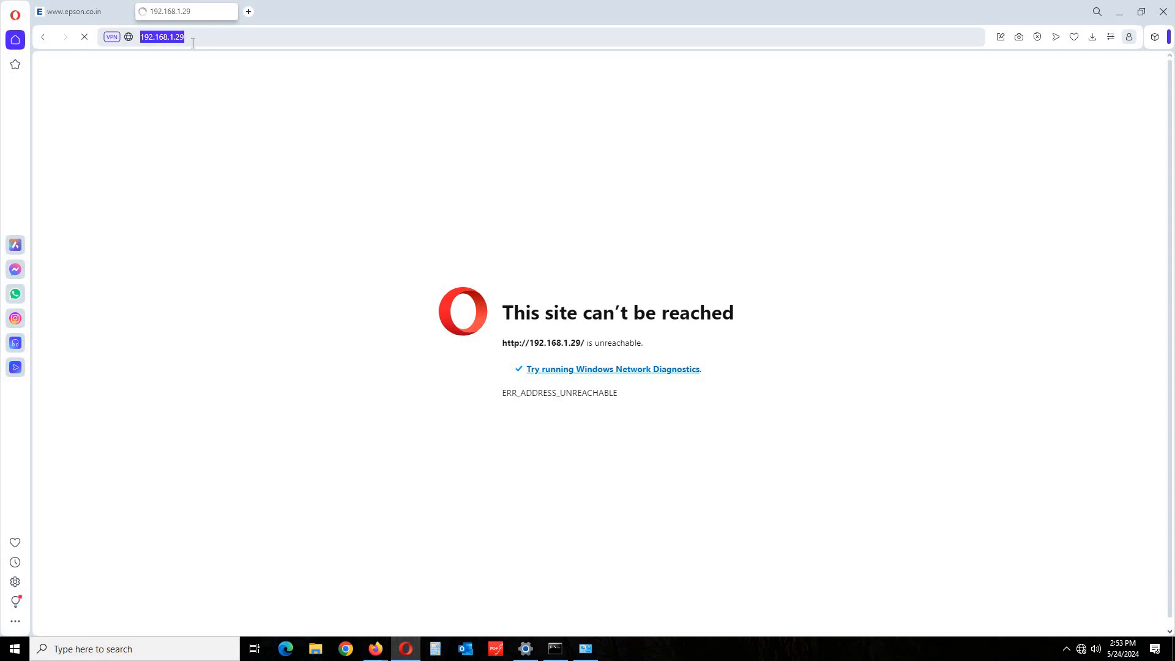
pyautogui.press('Return')
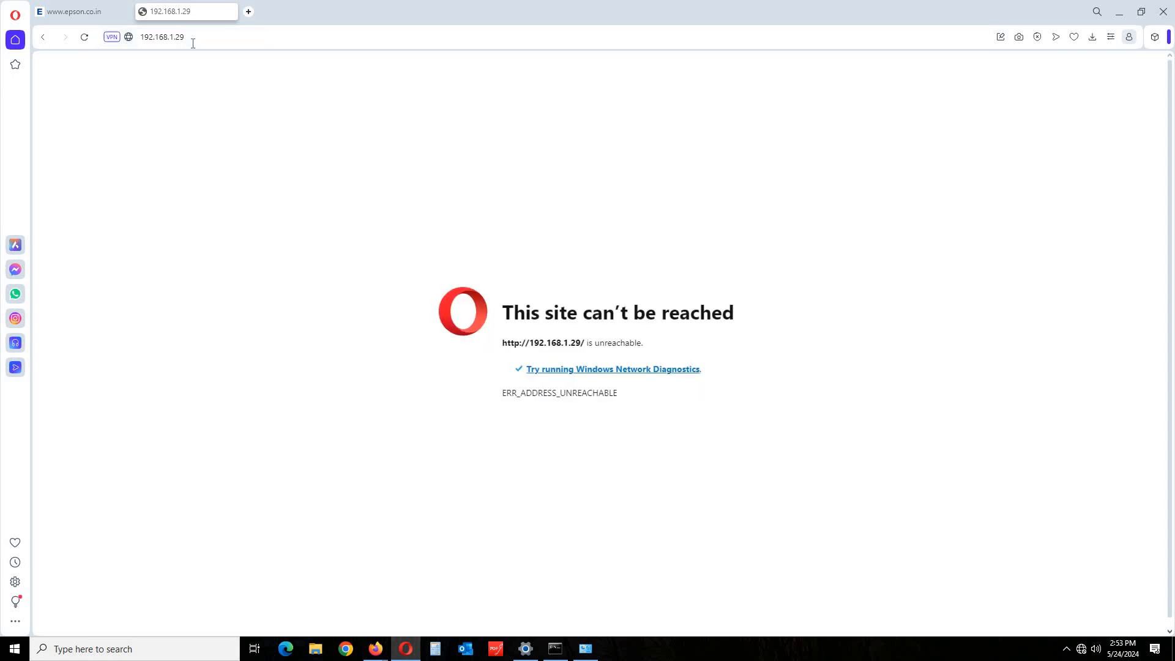
pyautogui.click(193, 40)
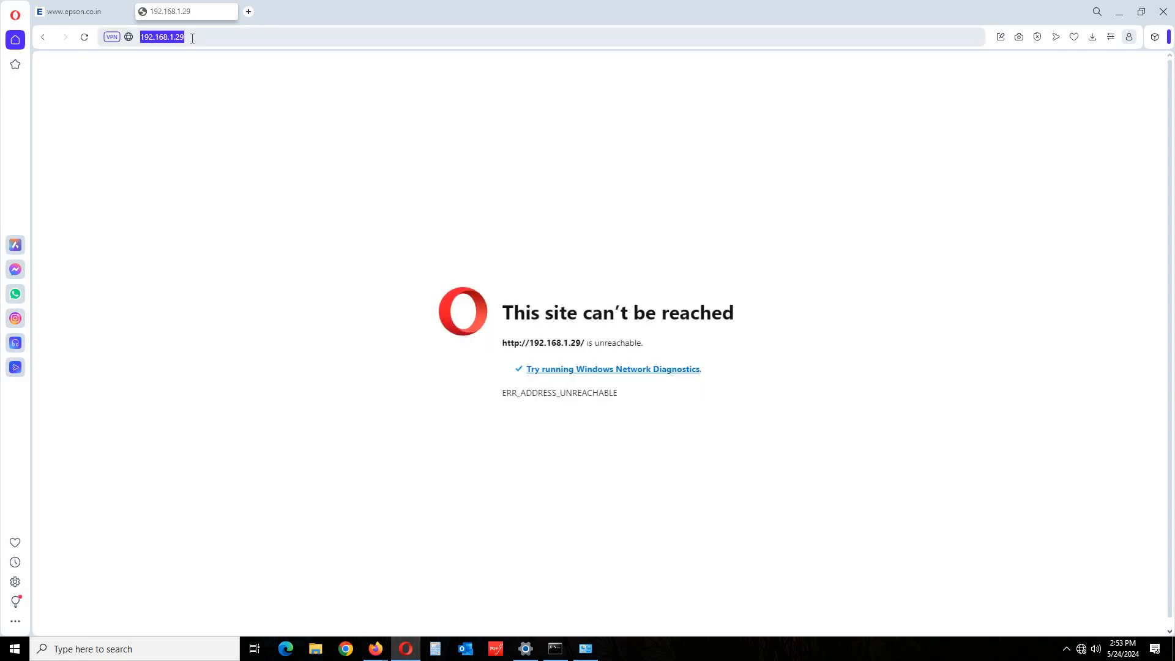
pyautogui.press('Return')
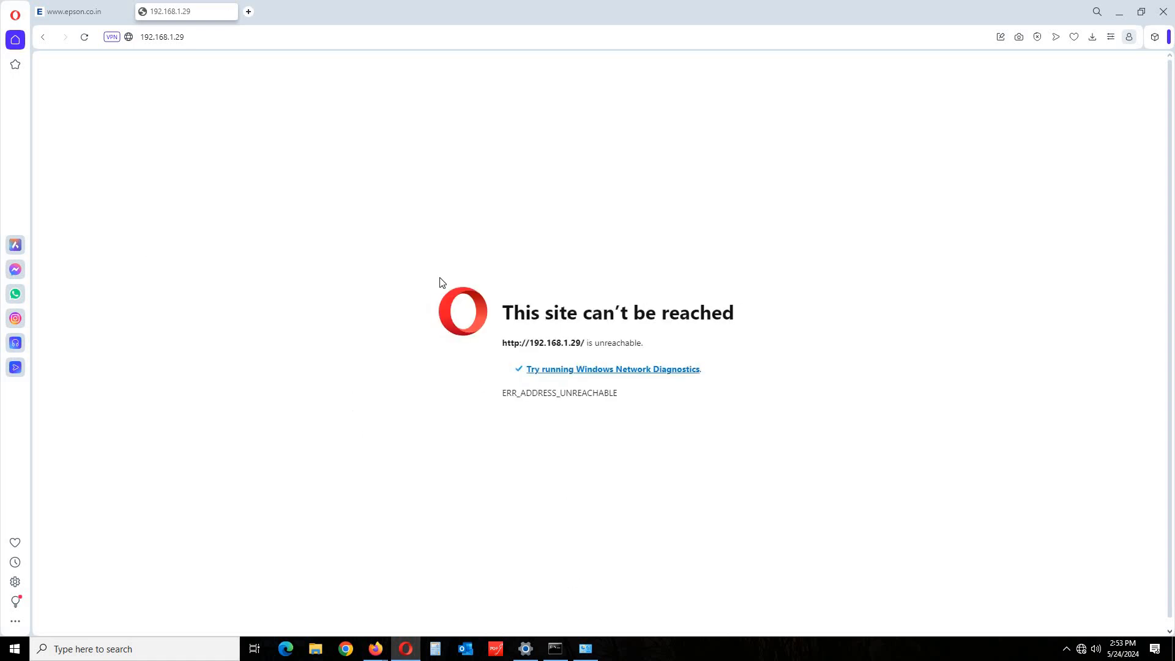
pyautogui.click(586, 647)
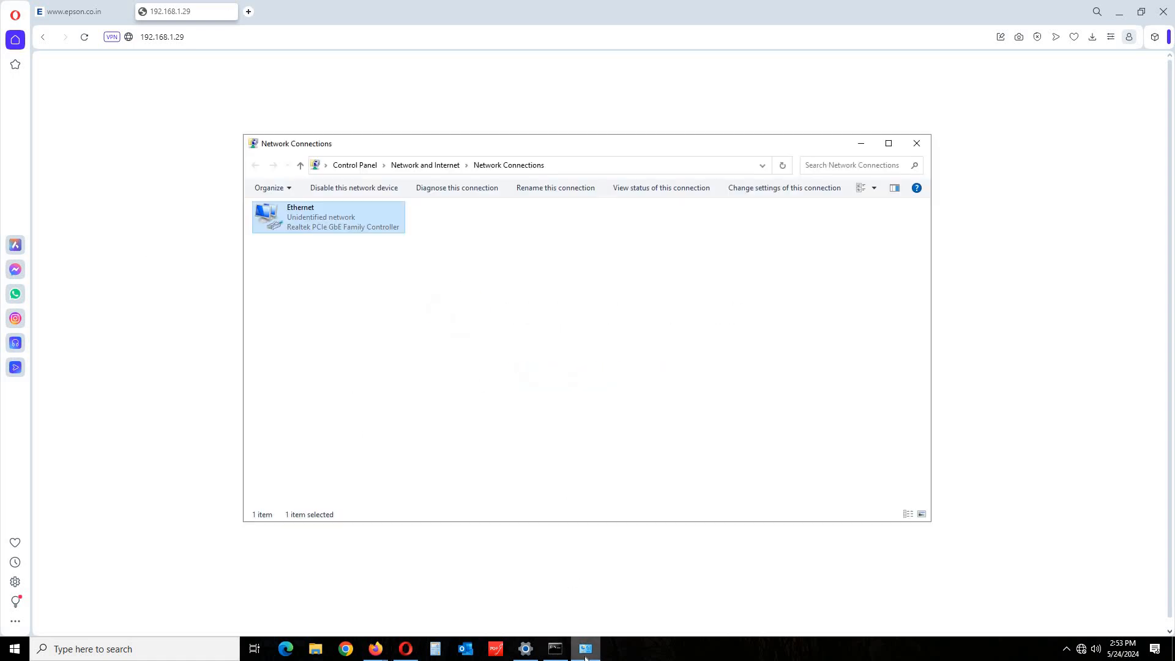
# Check the Ethernet details, then disable and re-enable the Ethernet adapter.
pyautogui.doubleClick(321, 218)
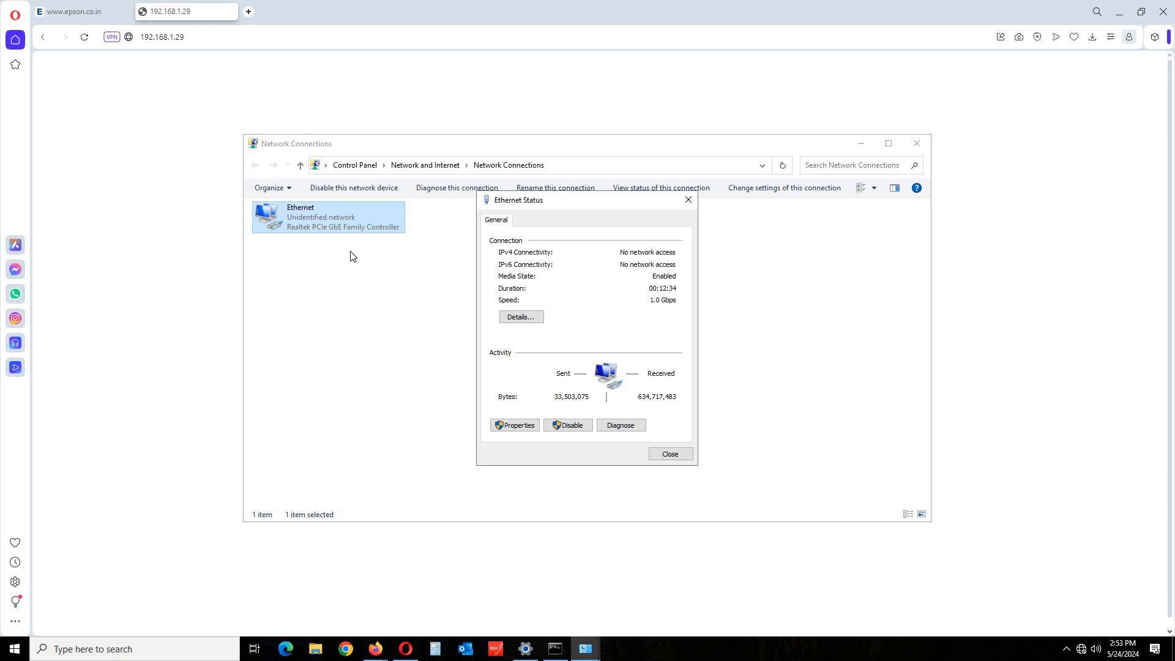
pyautogui.click(520, 315)
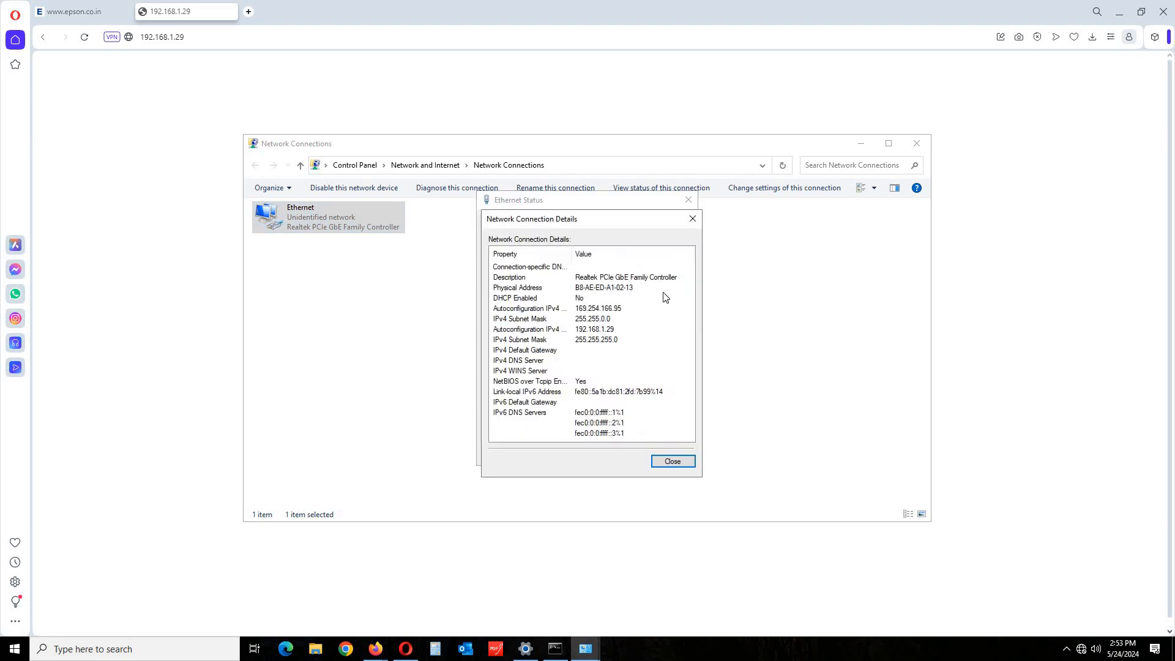
pyautogui.click(692, 218)
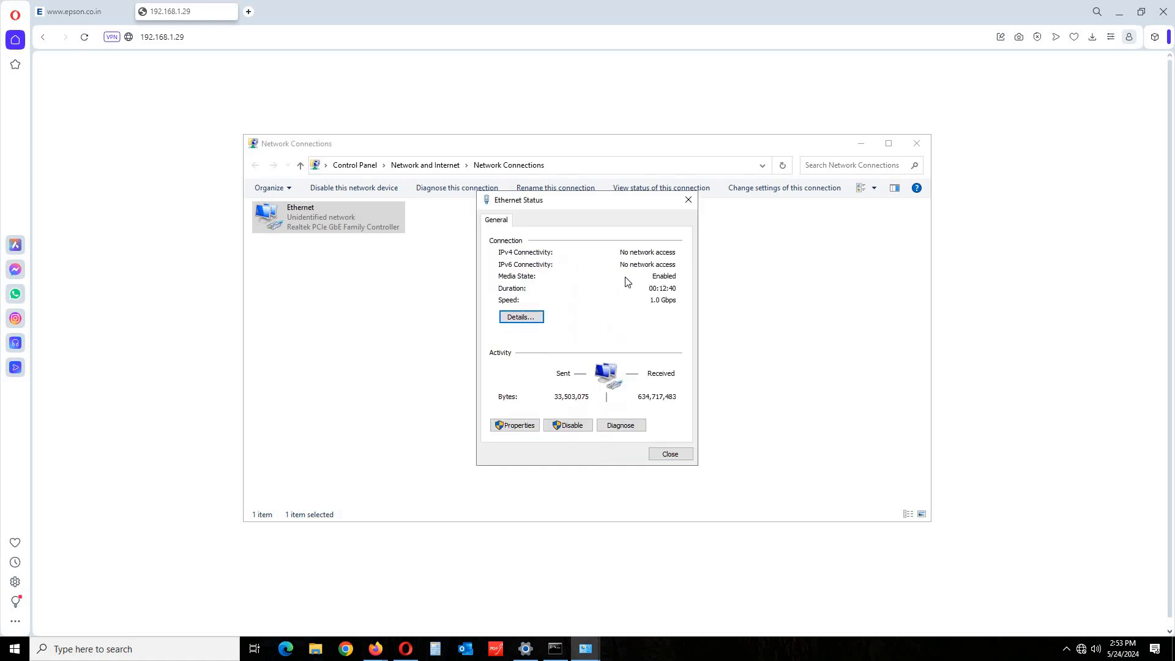
pyautogui.click(569, 427)
pyautogui.rightClick(349, 225)
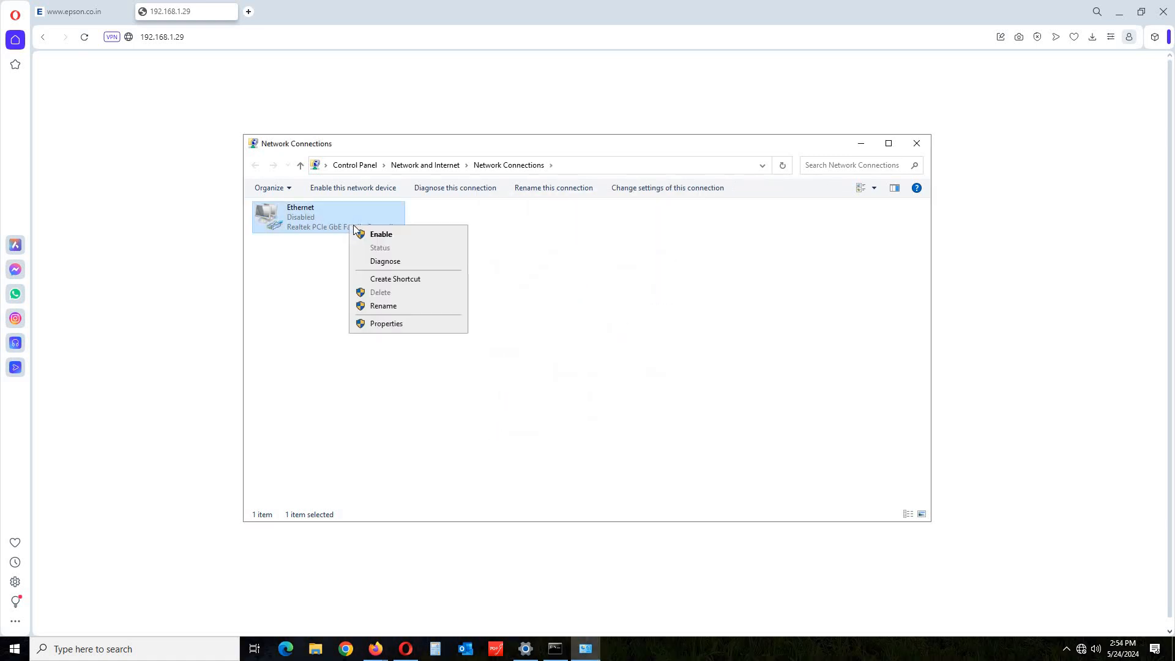
pyautogui.click(400, 237)
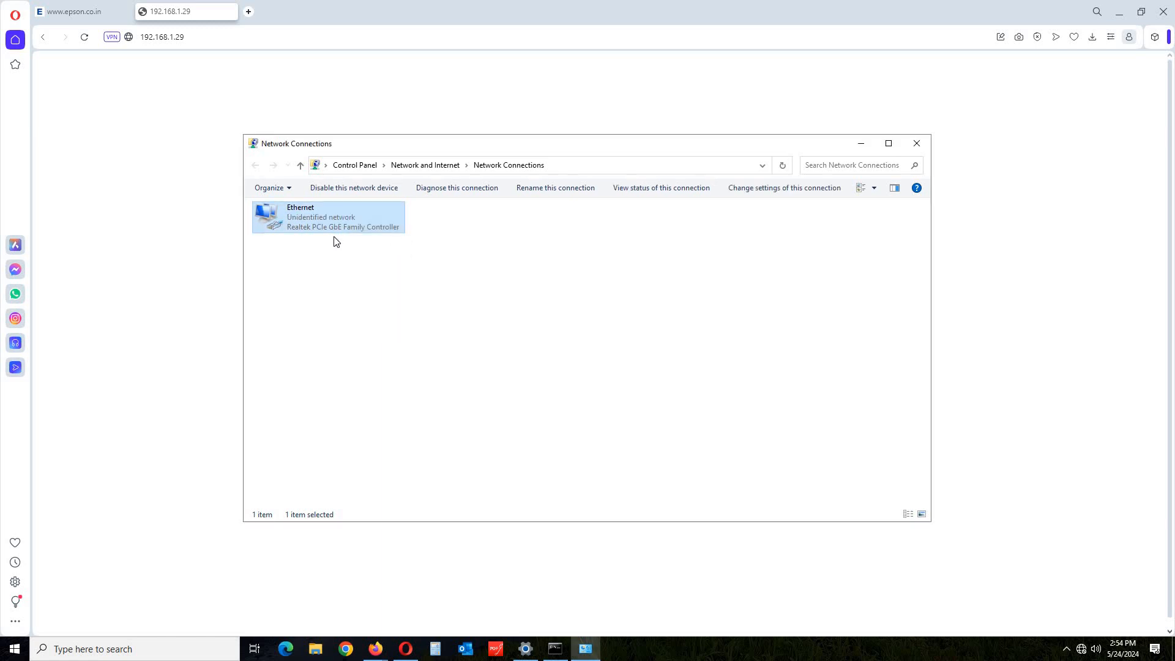
# Review the refreshed Ethernet connection details after the restart.
pyautogui.doubleClick(349, 229)
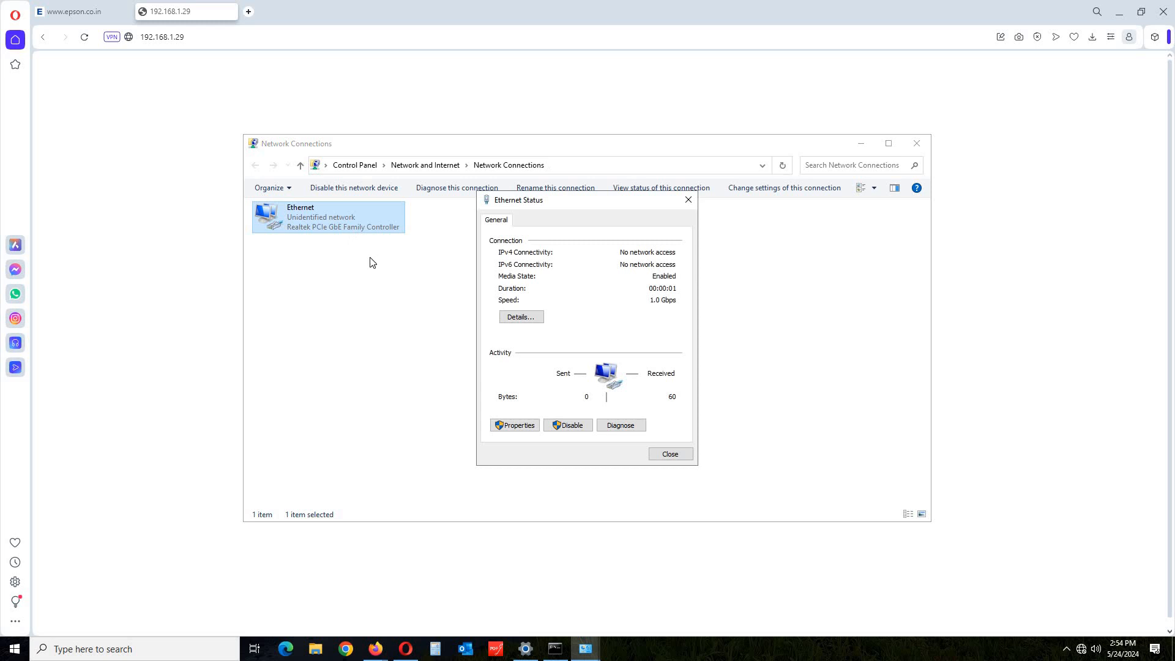
pyautogui.click(501, 323)
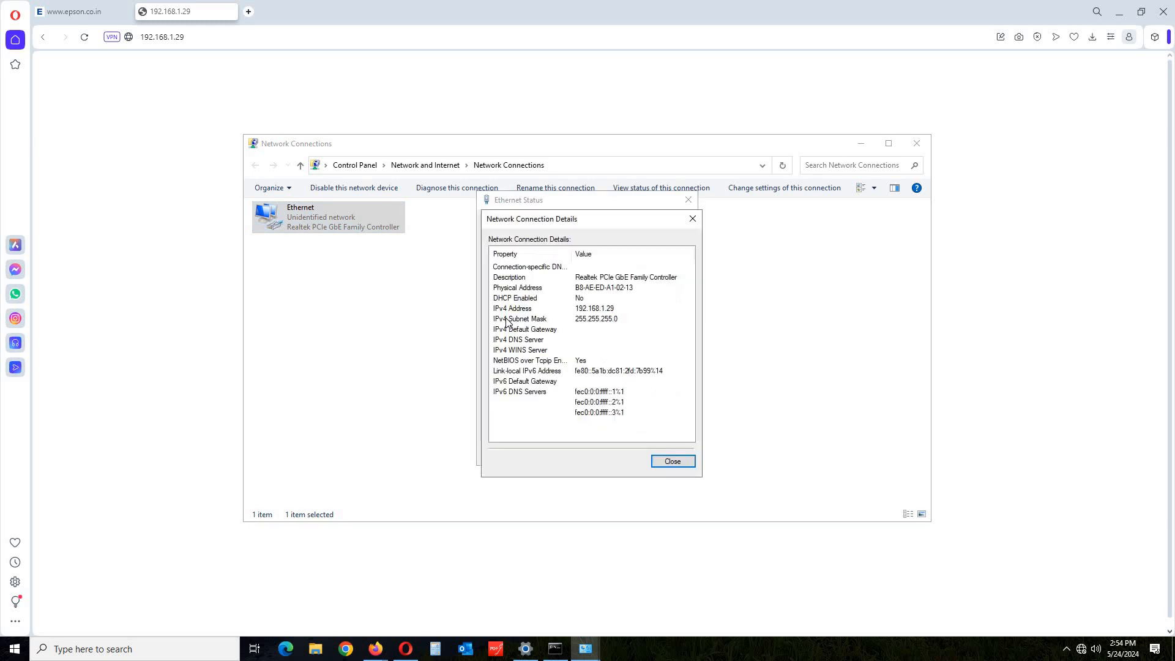
pyautogui.click(673, 462)
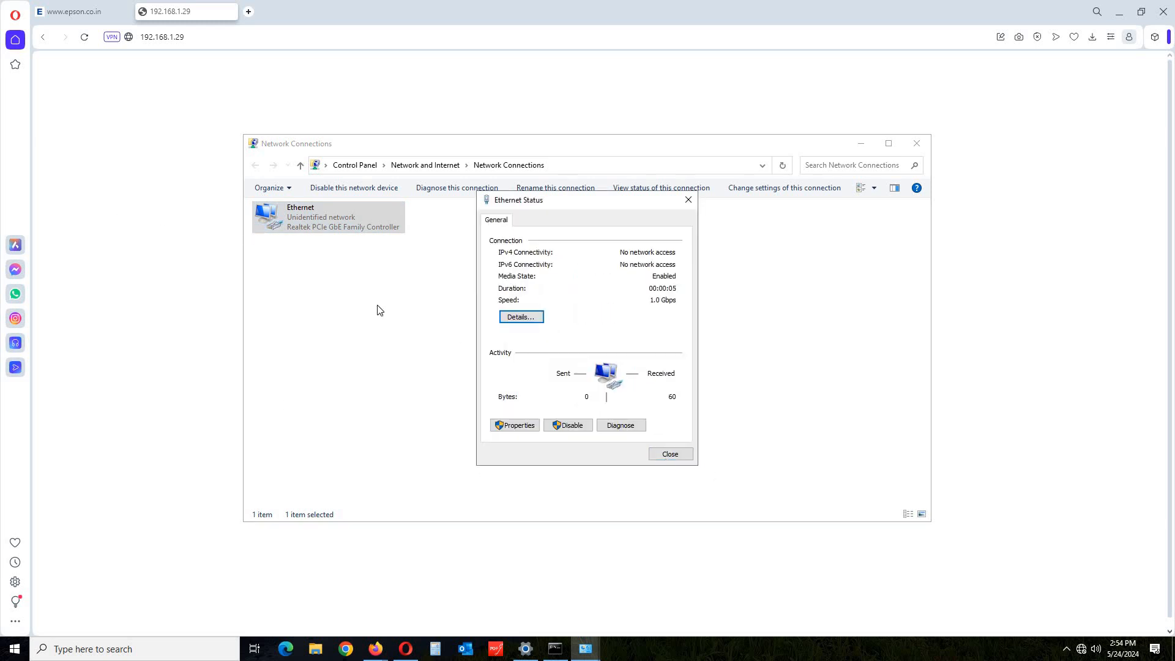
pyautogui.click(516, 319)
pyautogui.click(672, 463)
# Reopen the Ethernet IPv4 settings and confirm them with OK.
pyautogui.click(325, 221)
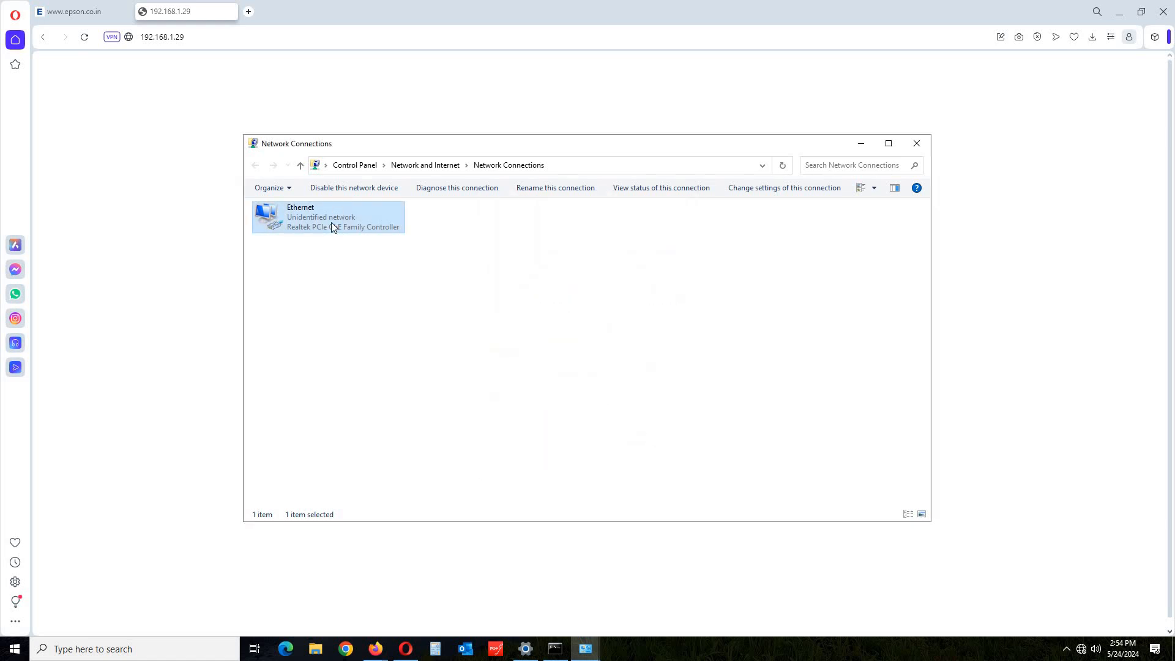
pyautogui.doubleClick(331, 222)
pyautogui.click(515, 425)
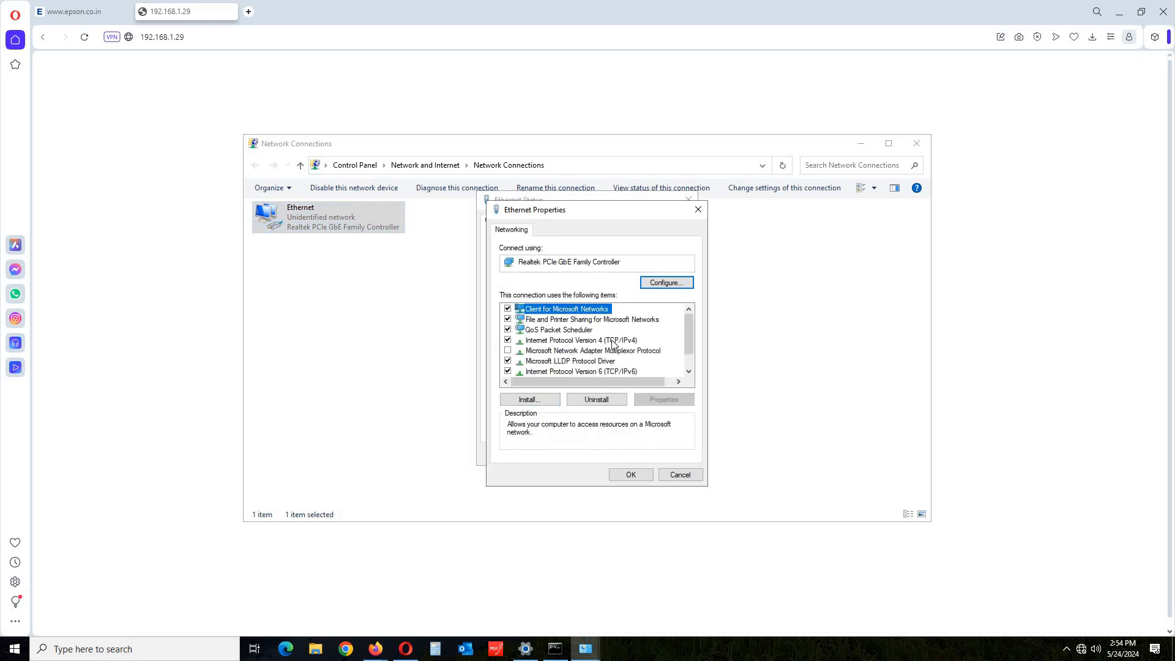
pyautogui.doubleClick(613, 345)
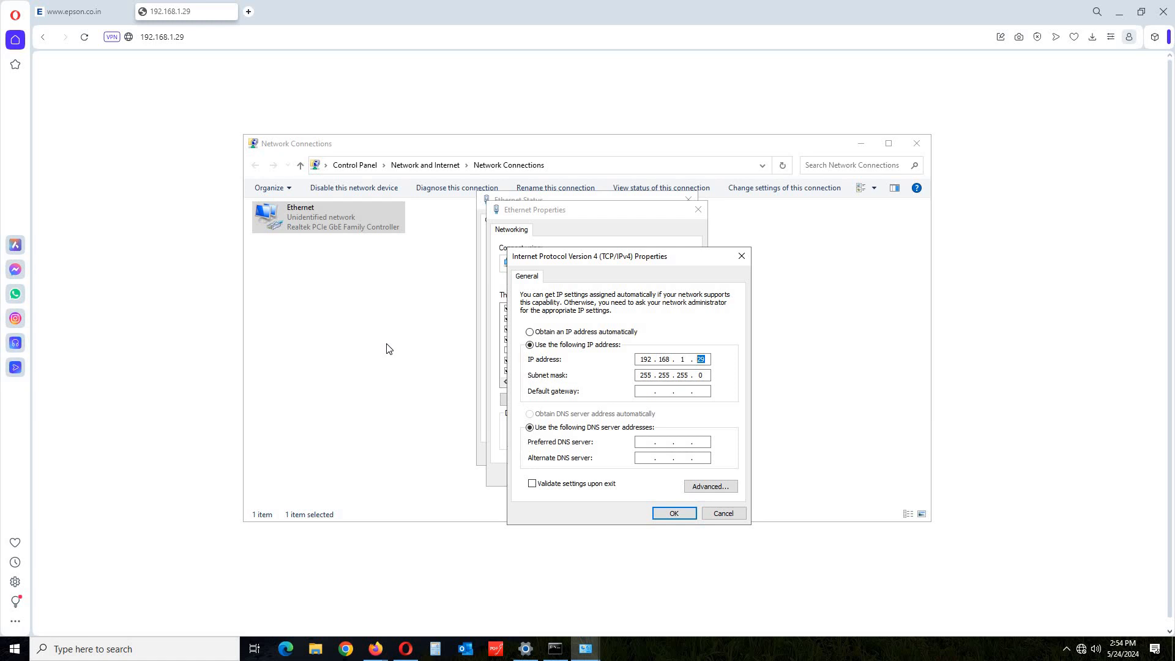
pyautogui.click(658, 514)
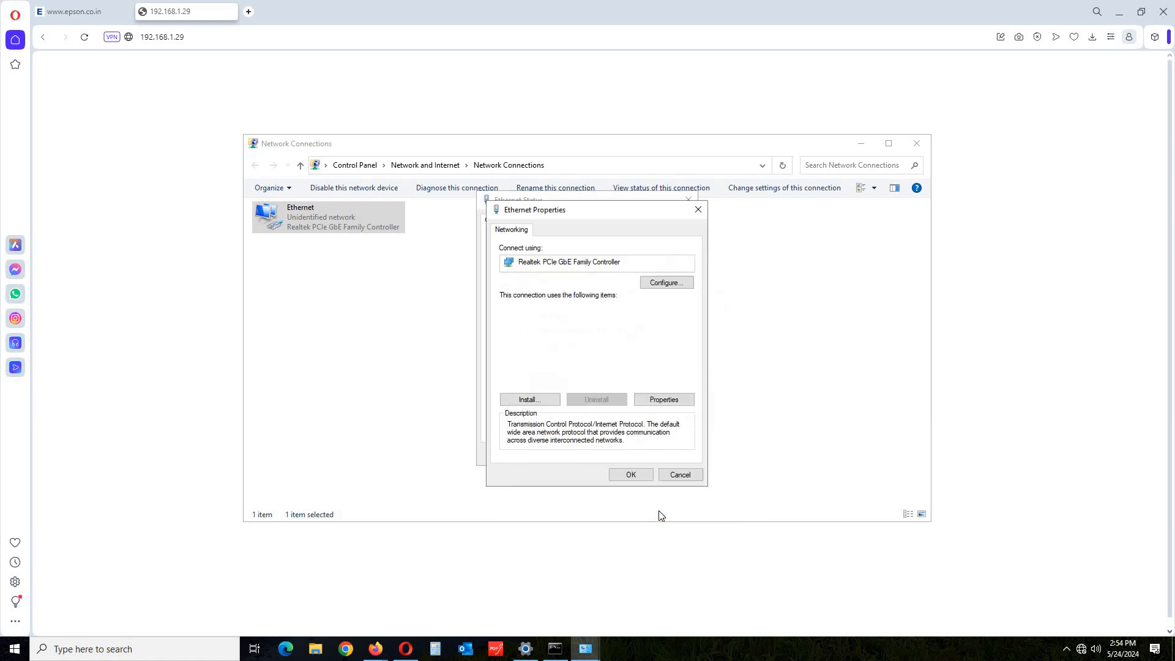
pyautogui.click(619, 476)
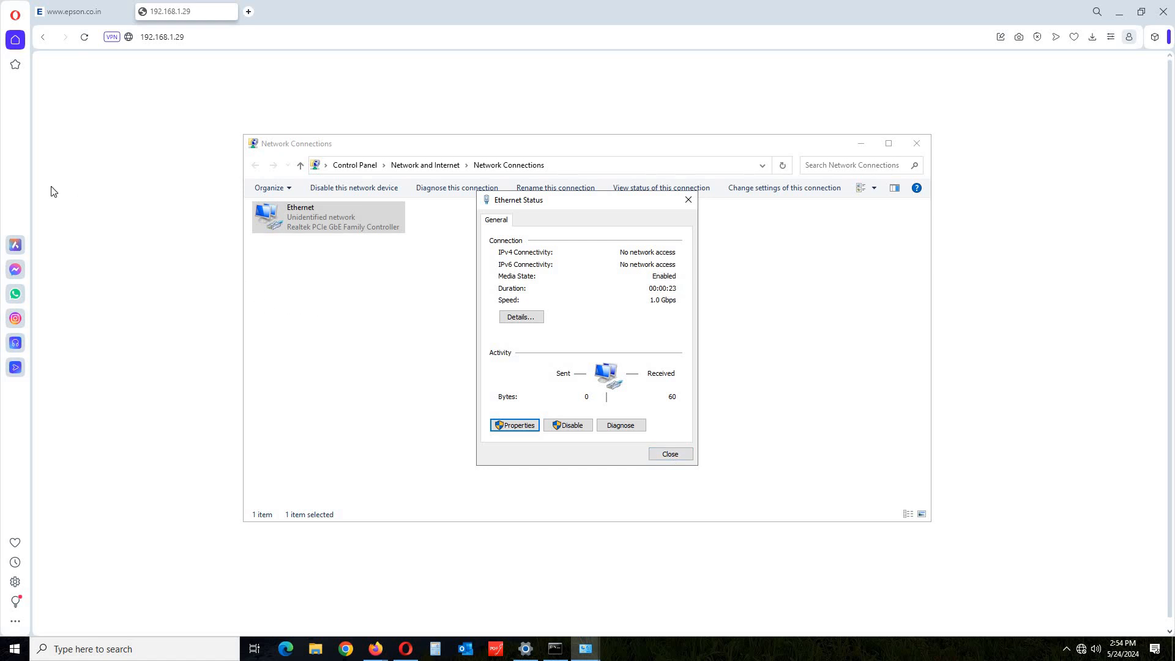
# Close the Ethernet Status dialog.
pyautogui.click(142, 213)
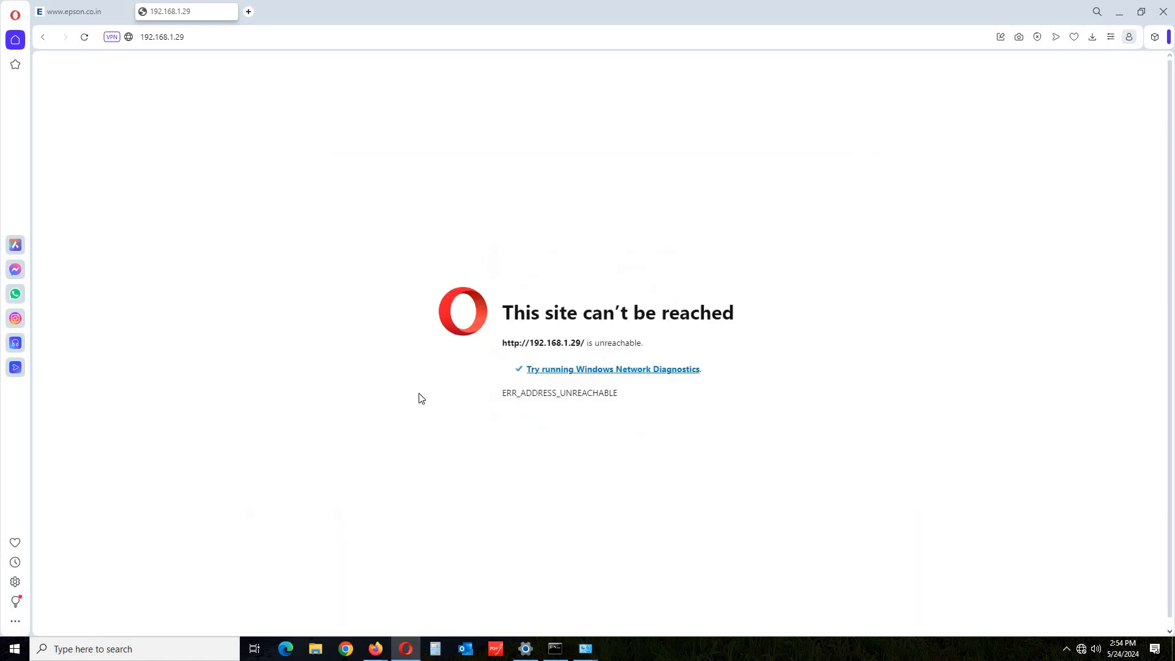
pyautogui.moveTo(586, 649)
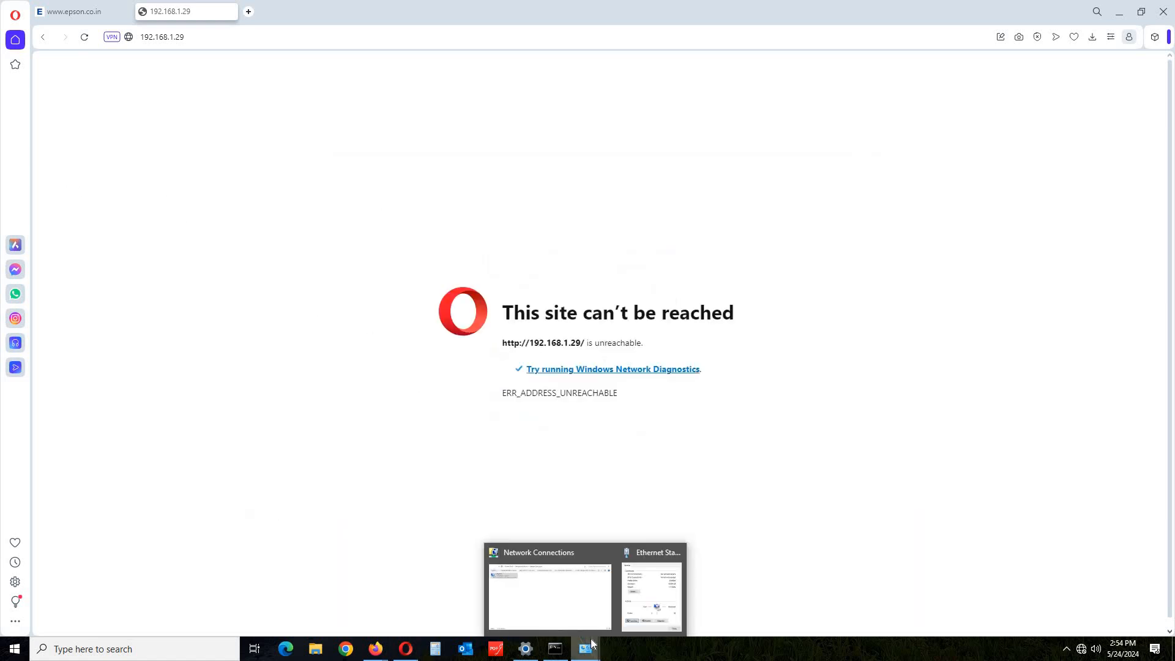
pyautogui.click(649, 608)
pyautogui.click(671, 453)
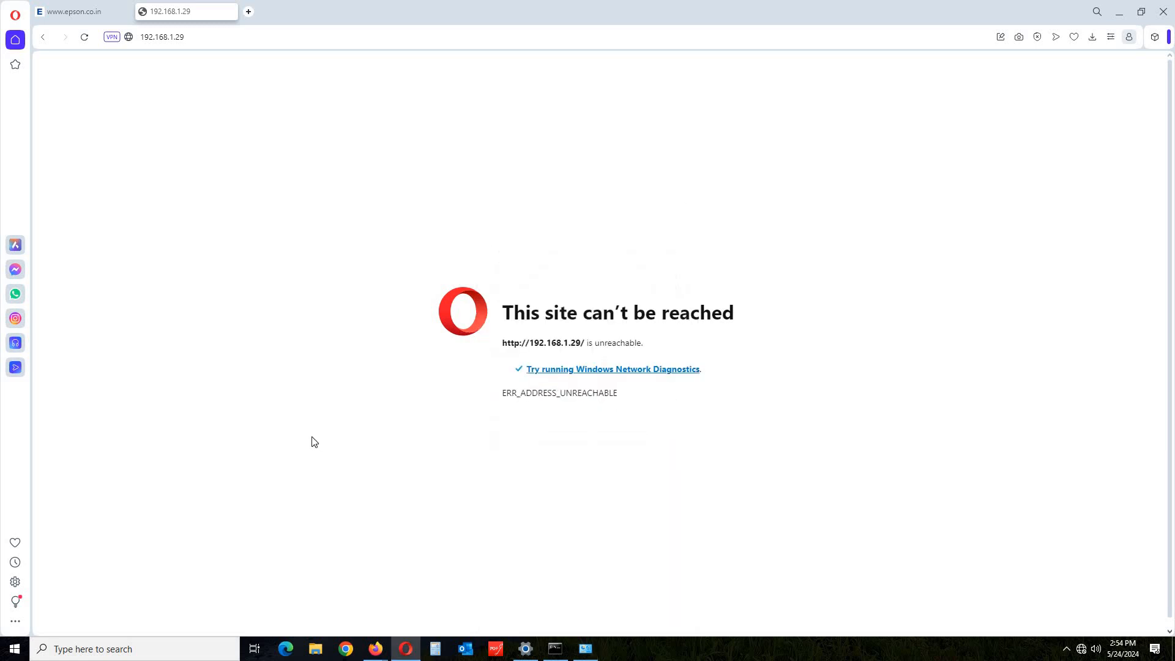
# Reload 192.168.1.29 in Opera and log in to the router.
pyautogui.click(208, 38)
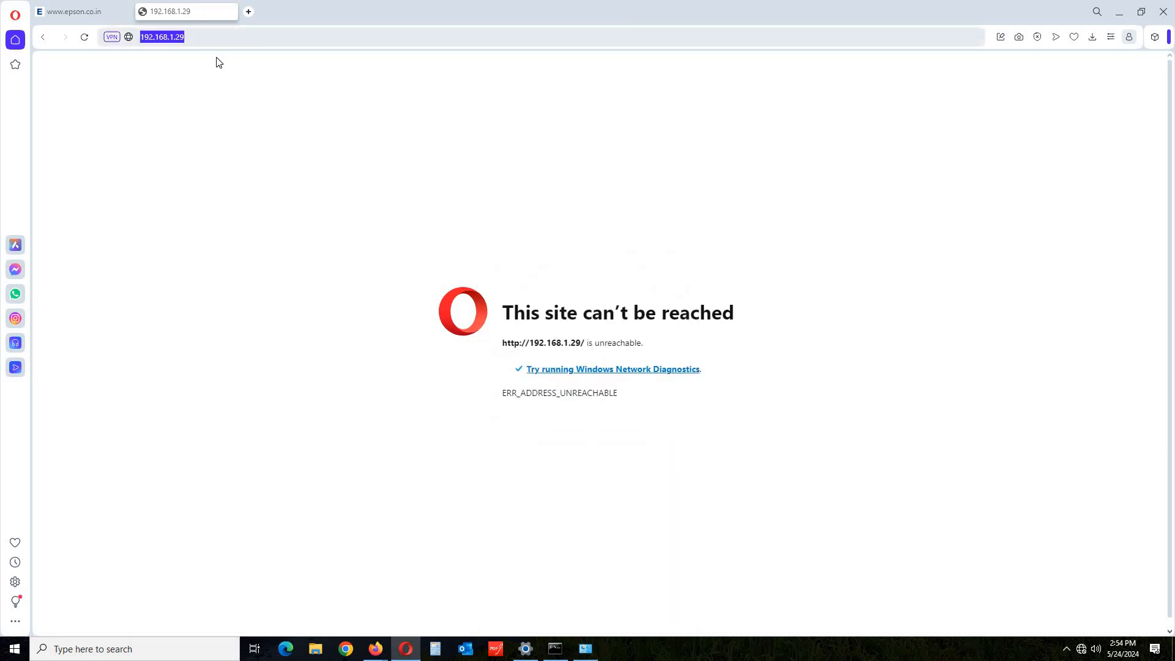
pyautogui.press('Return')
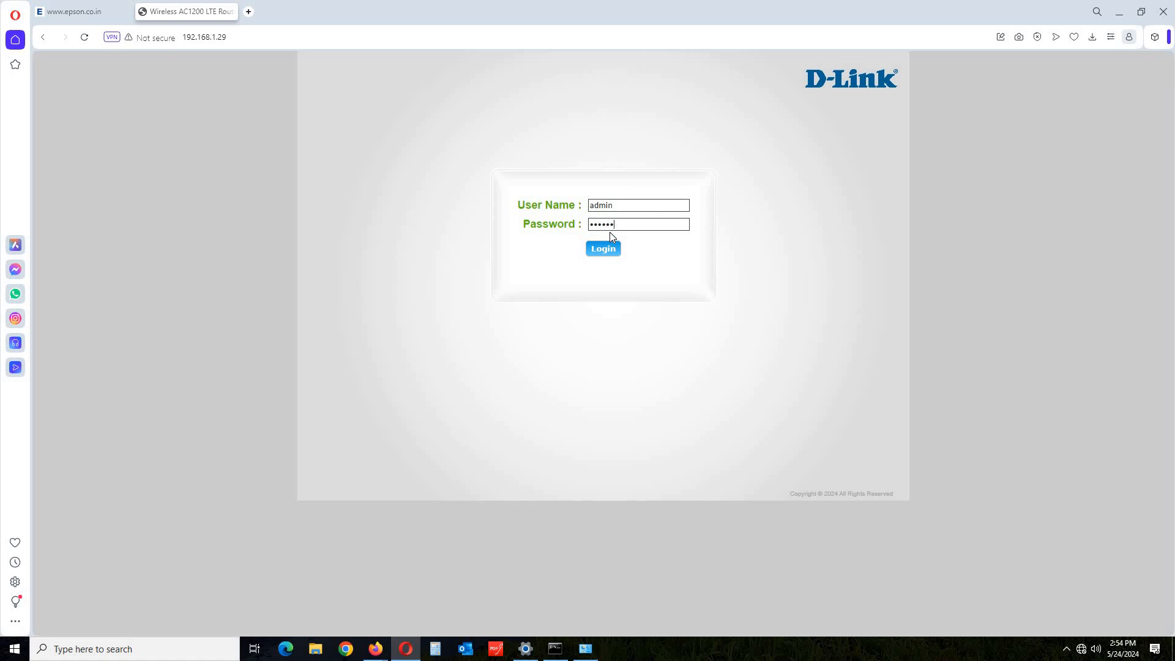
pyautogui.click(607, 251)
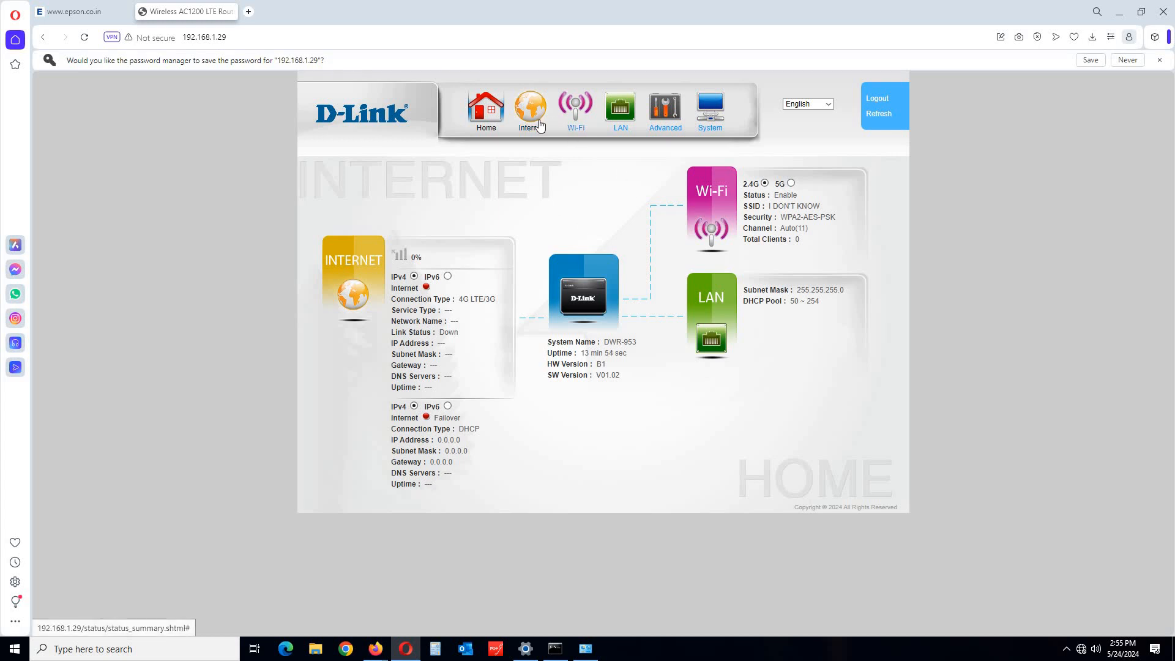
# Review the Wi-Fi name and WPA2 security, then the Advanced LAN and LAN settings.
pyautogui.click(539, 125)
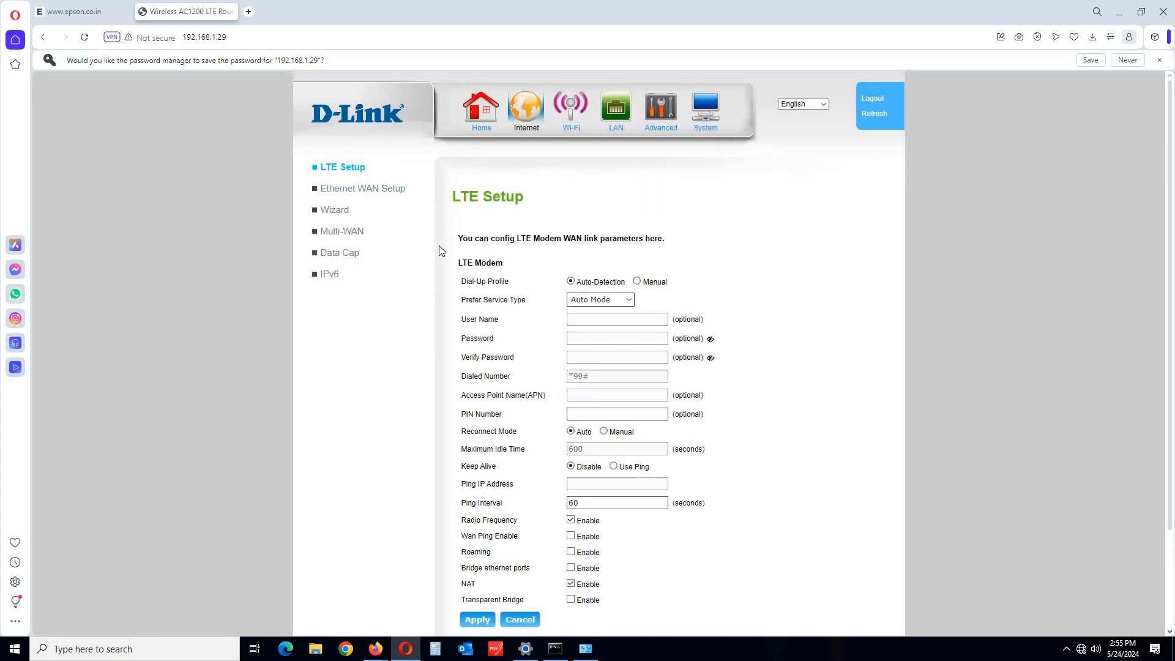
pyautogui.click(573, 134)
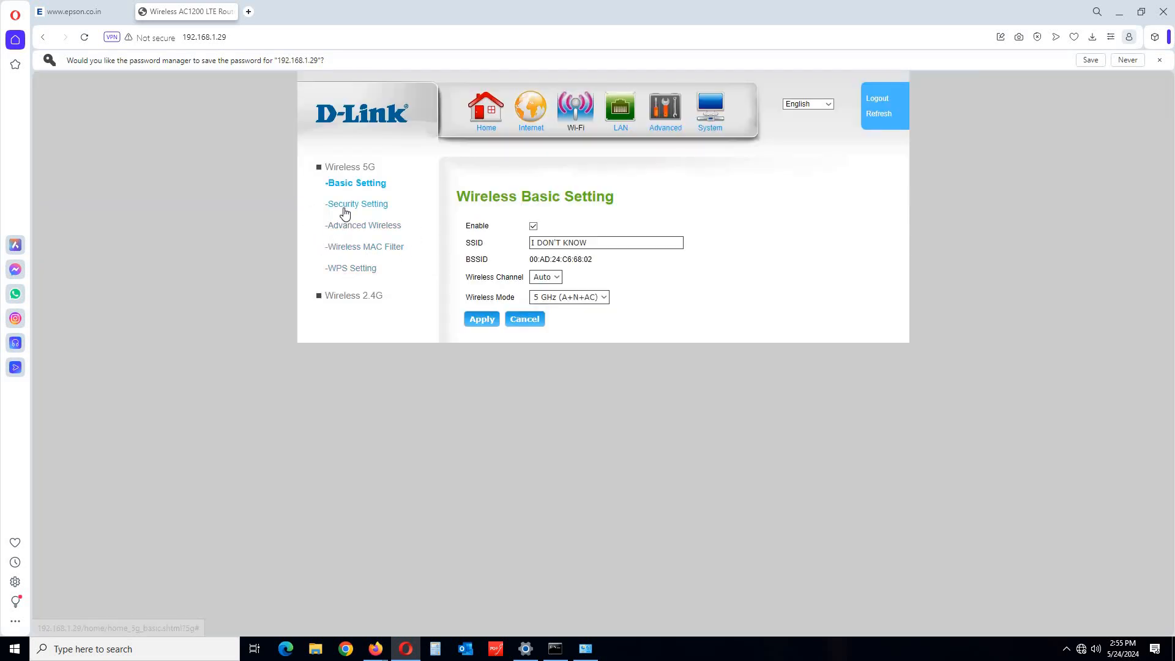
pyautogui.click(344, 209)
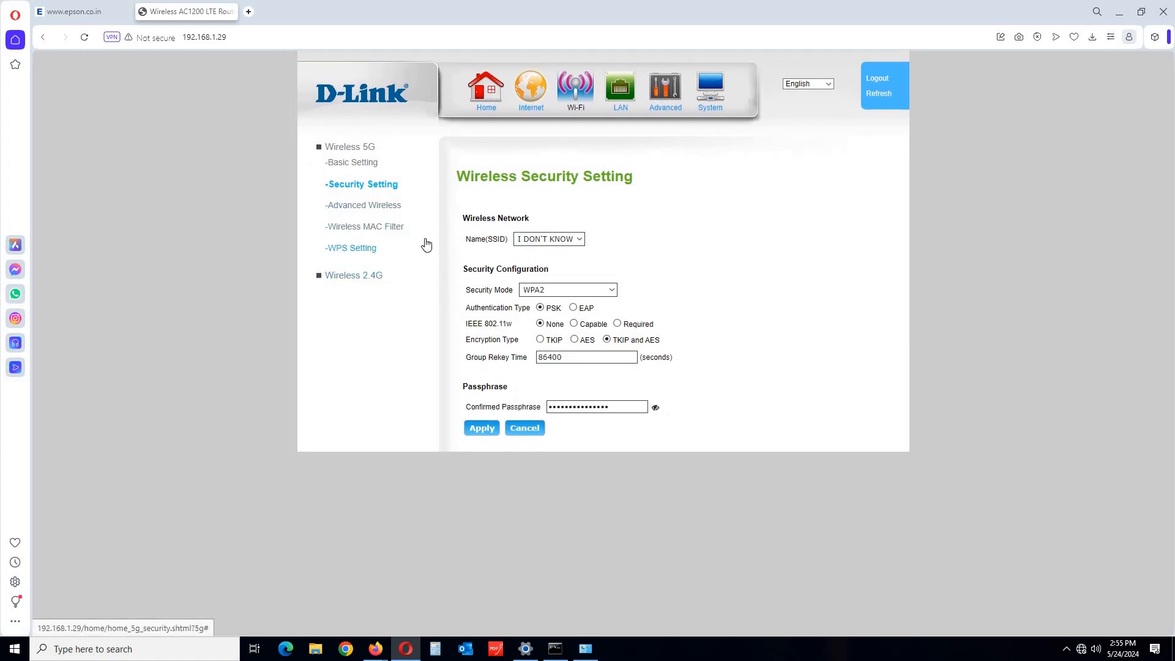
pyautogui.click(622, 107)
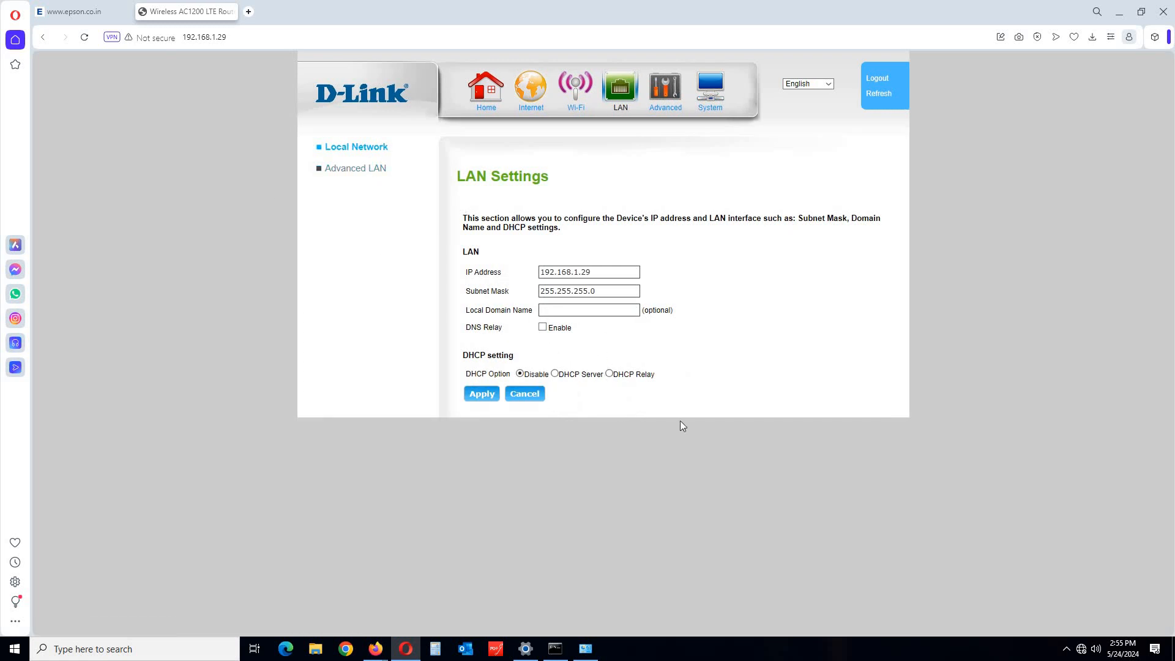
pyautogui.click(356, 173)
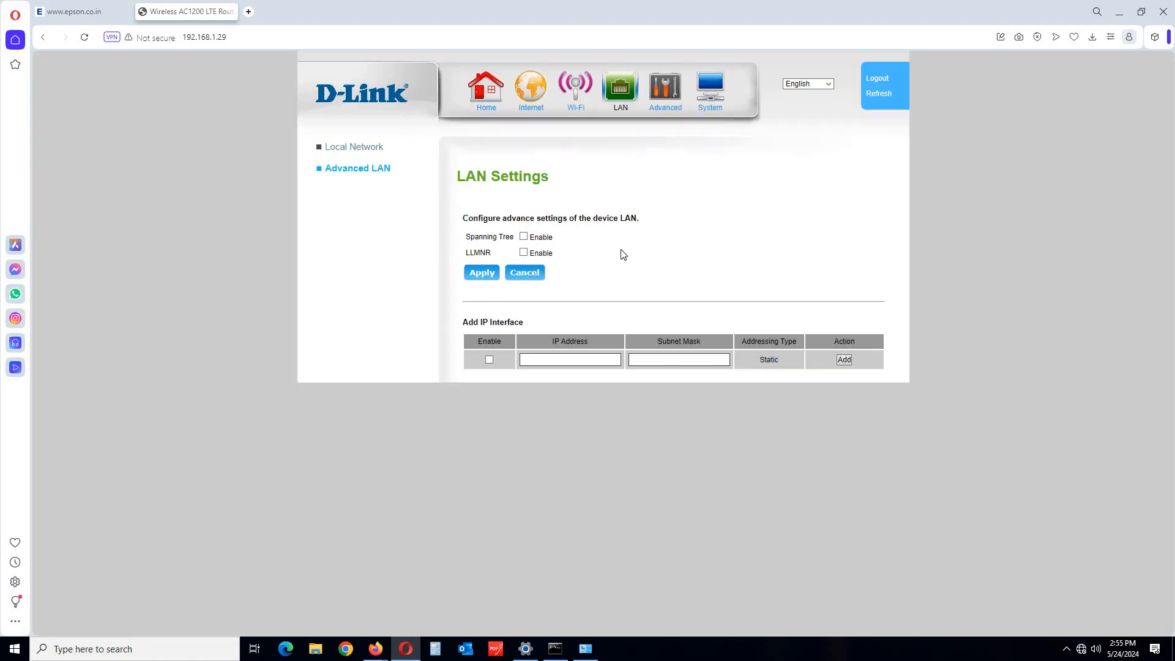
pyautogui.click(620, 92)
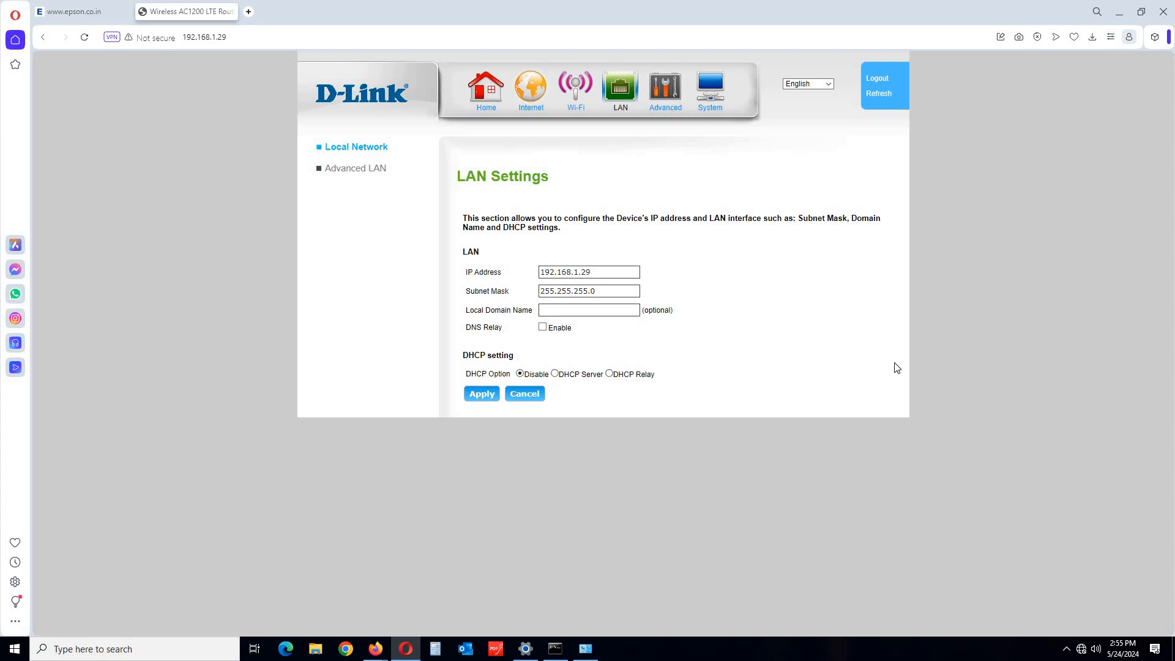
# Set the Ethernet adapter to obtain its IP address and DNS servers automatically.
pyautogui.click(586, 648)
pyautogui.doubleClick(312, 230)
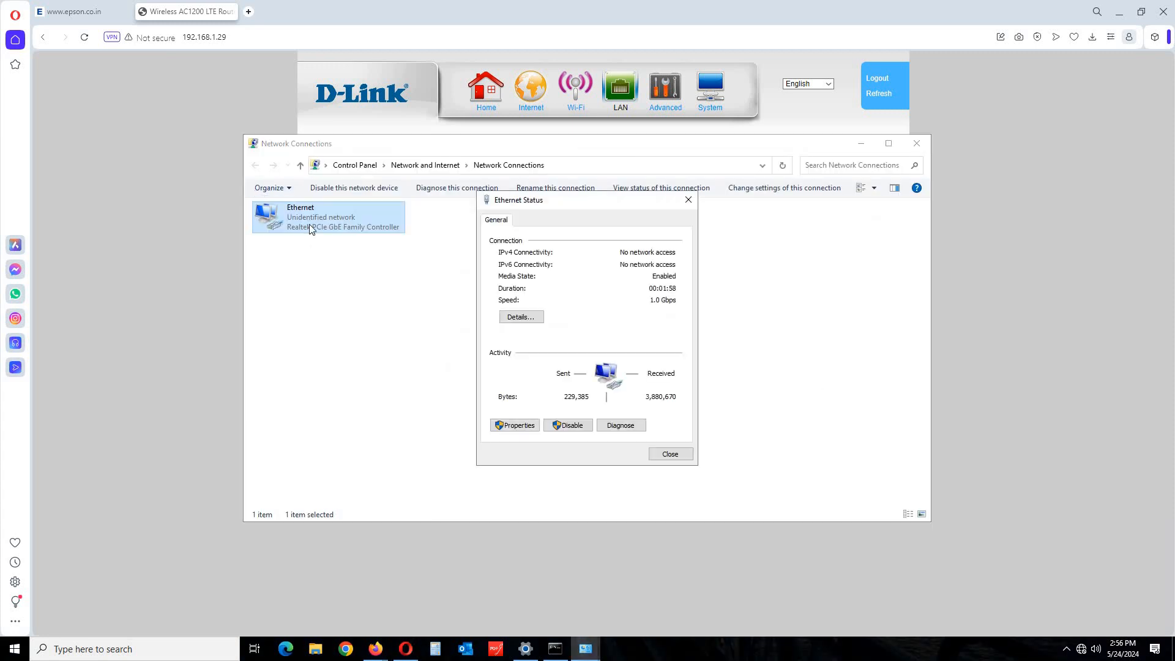
pyautogui.click(515, 425)
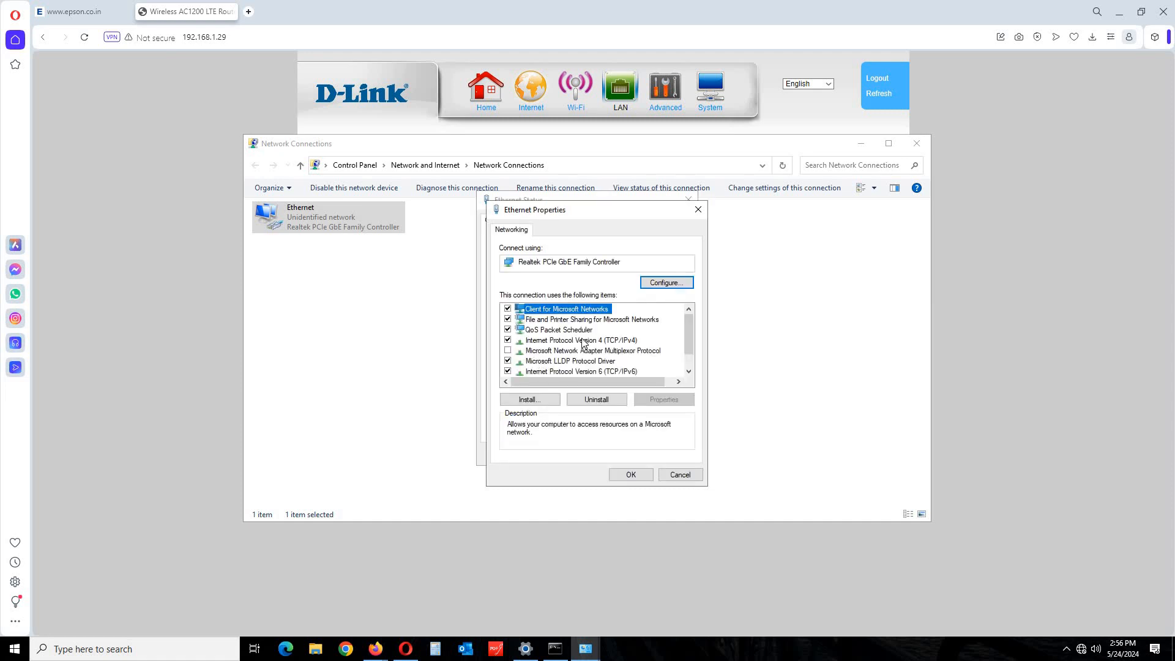
pyautogui.doubleClick(582, 339)
pyautogui.click(531, 332)
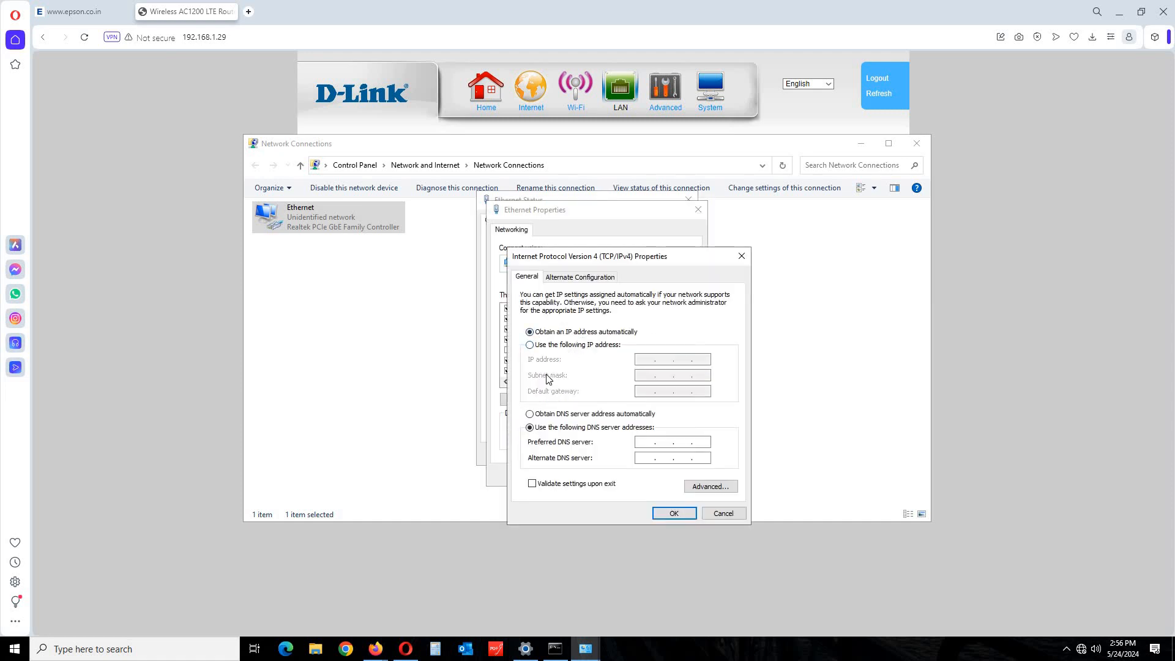
pyautogui.click(537, 416)
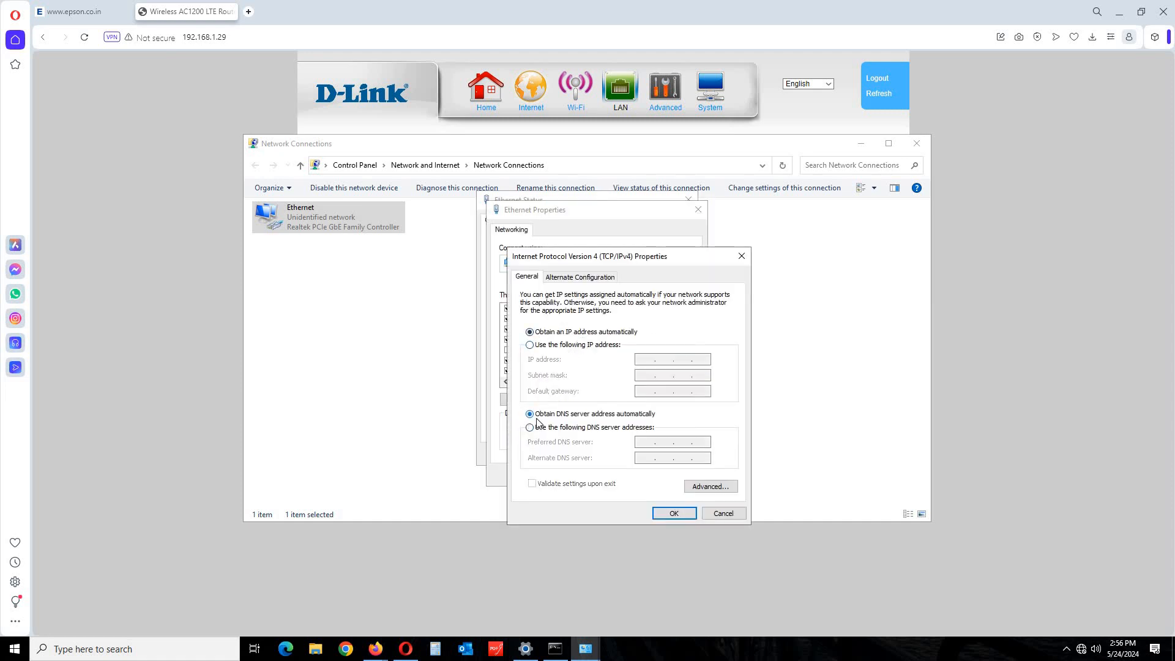
pyautogui.click(675, 513)
pyautogui.click(640, 474)
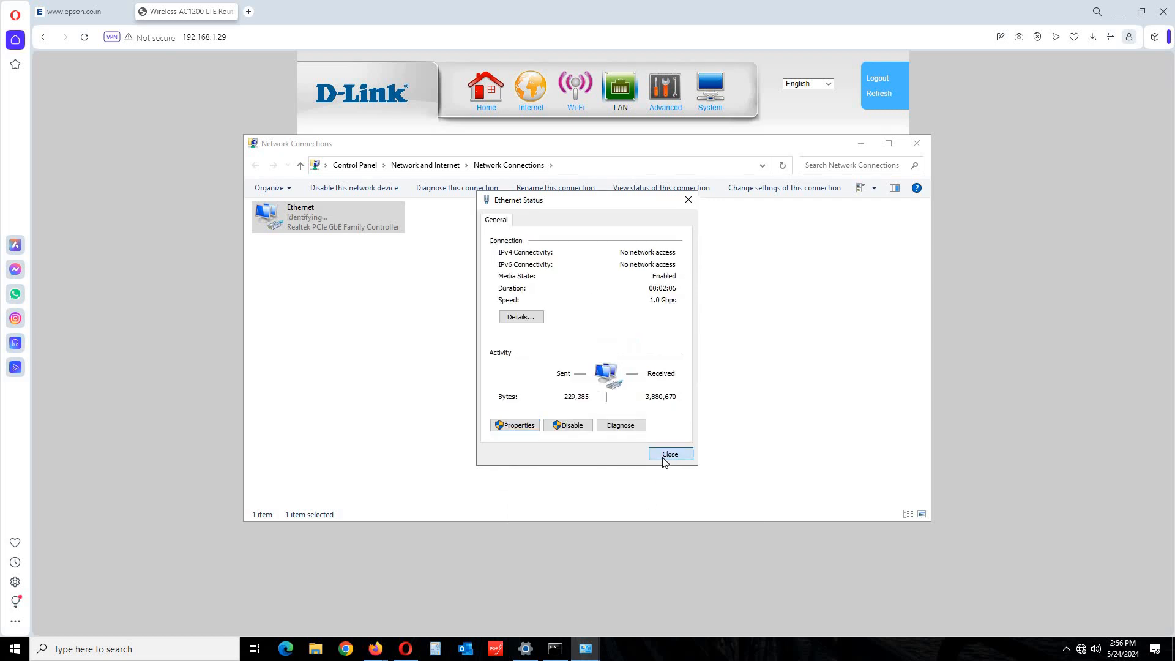
pyautogui.click(662, 453)
pyautogui.click(534, 373)
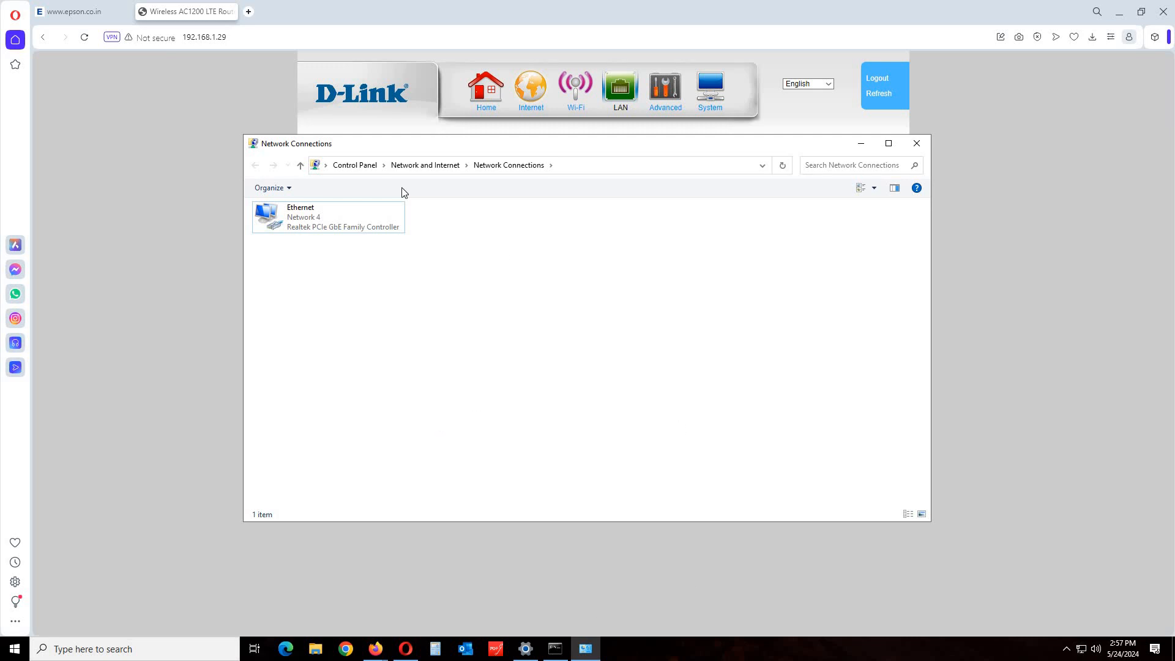
# Confirm the DHCP address 192.168.1.225 with gateway 192.168.1.1, then close Network Connections.
pyautogui.click(302, 230)
pyautogui.doubleClick(302, 230)
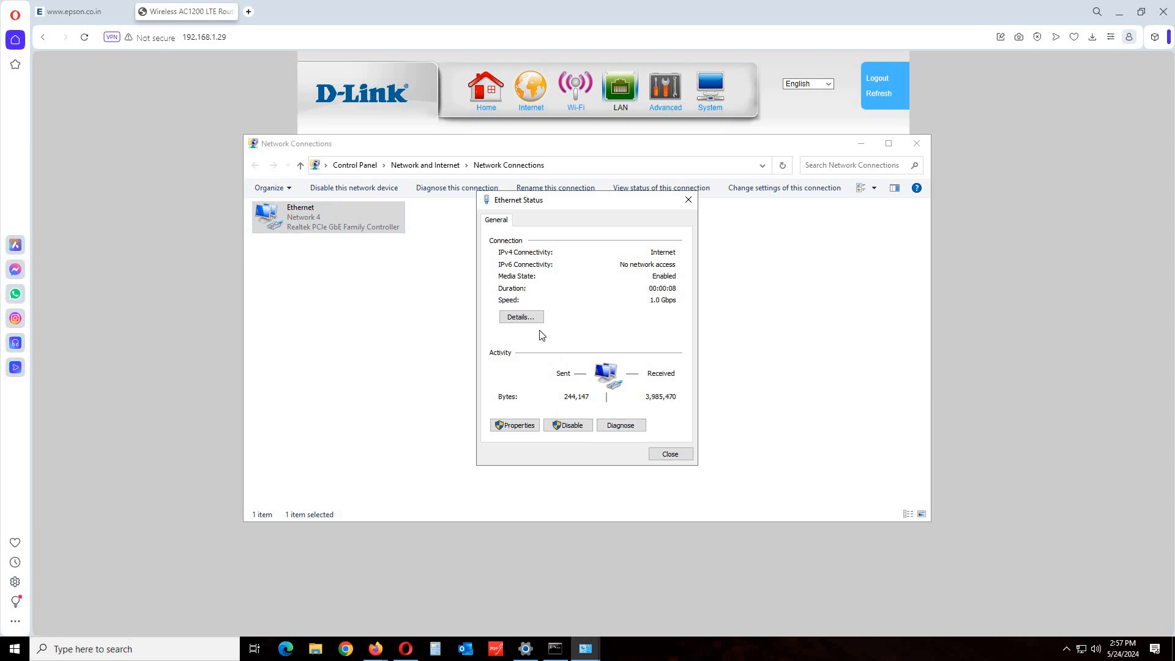
pyautogui.click(525, 318)
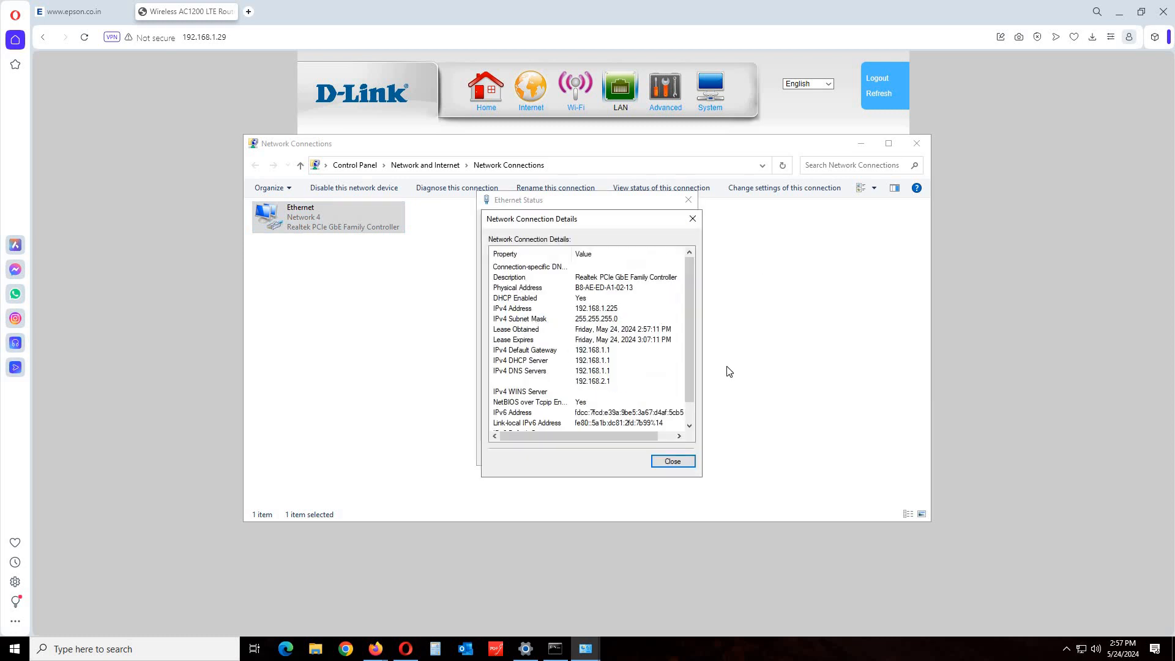
pyautogui.click(692, 218)
pyautogui.click(688, 199)
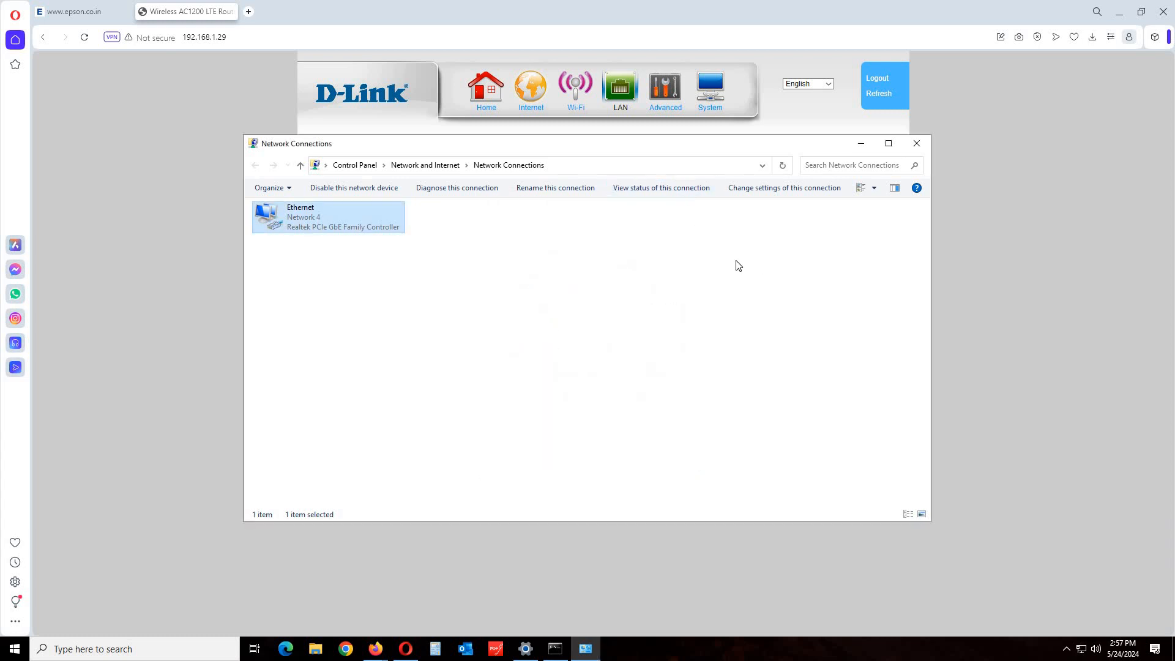
pyautogui.click(921, 149)
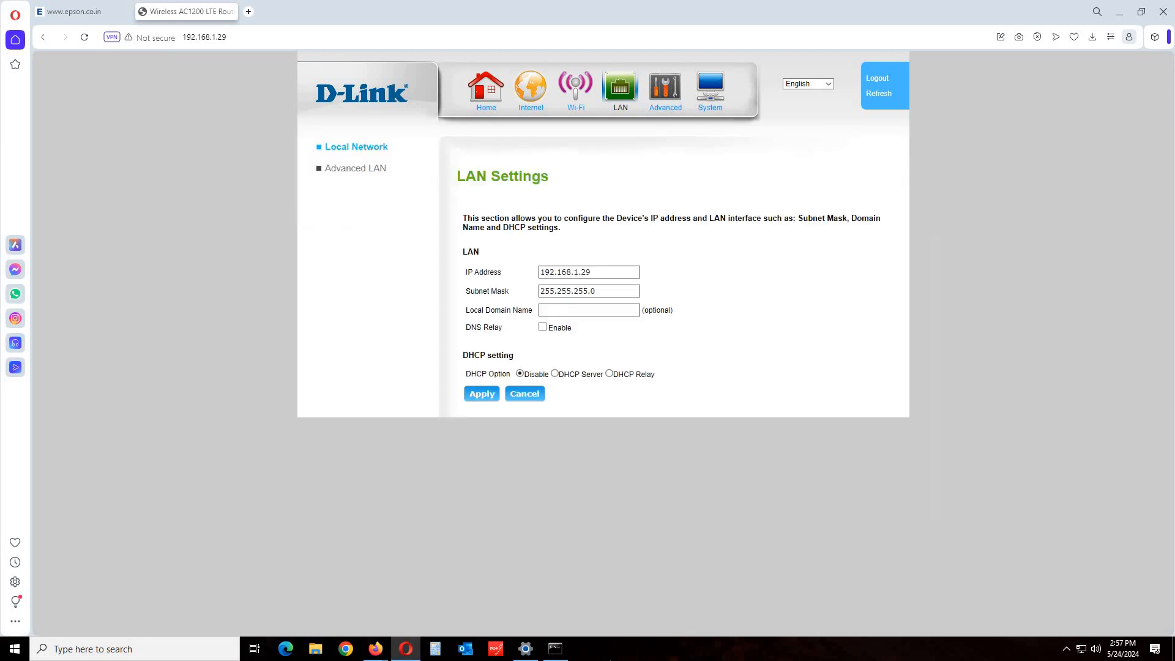
# Rerun ping google.com -t, see replies from 192.178.54.46, and close Command Prompt.
pyautogui.click(558, 652)
pyautogui.click(402, 227)
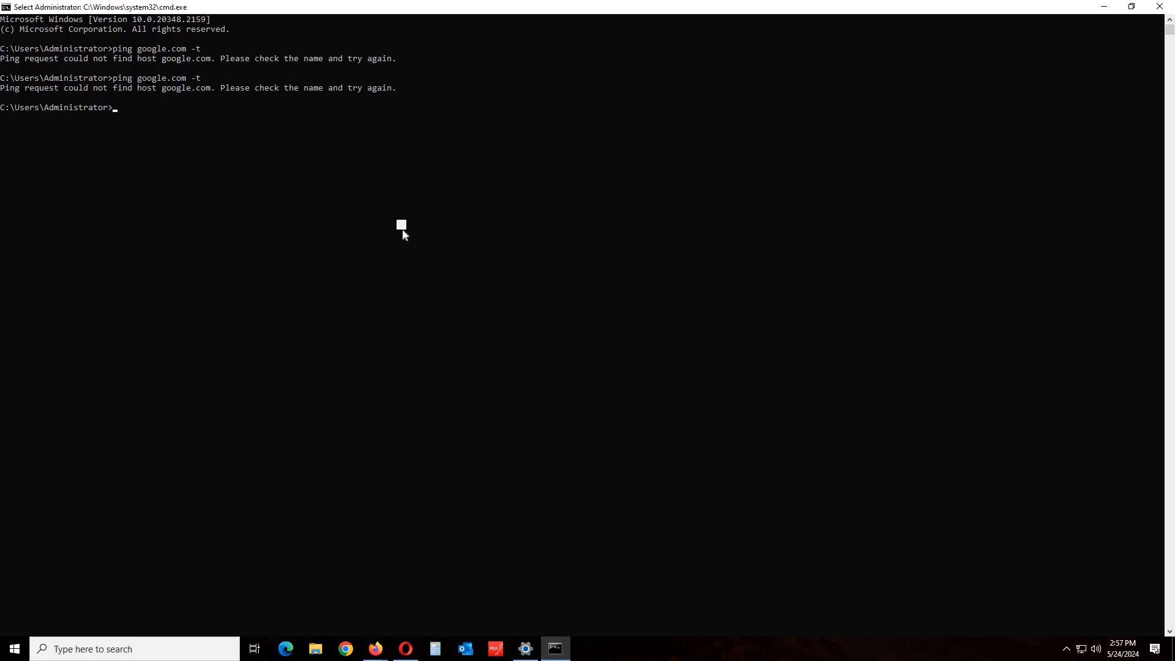
pyautogui.press('Escape')
pyautogui.press('Up')
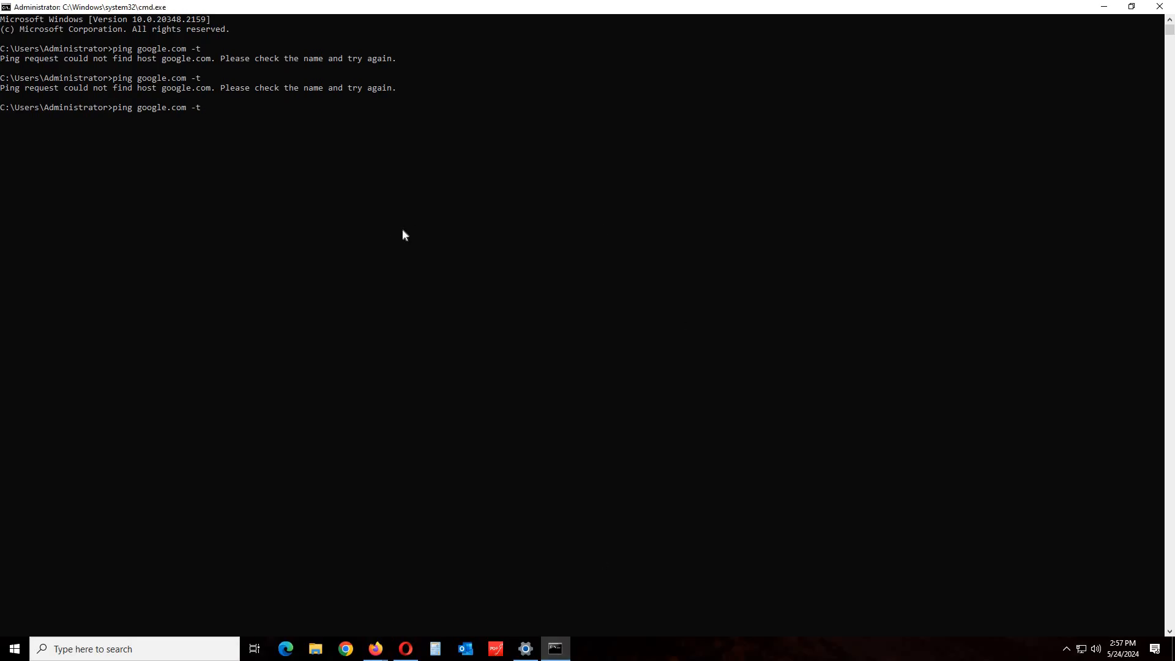
pyautogui.press('Return')
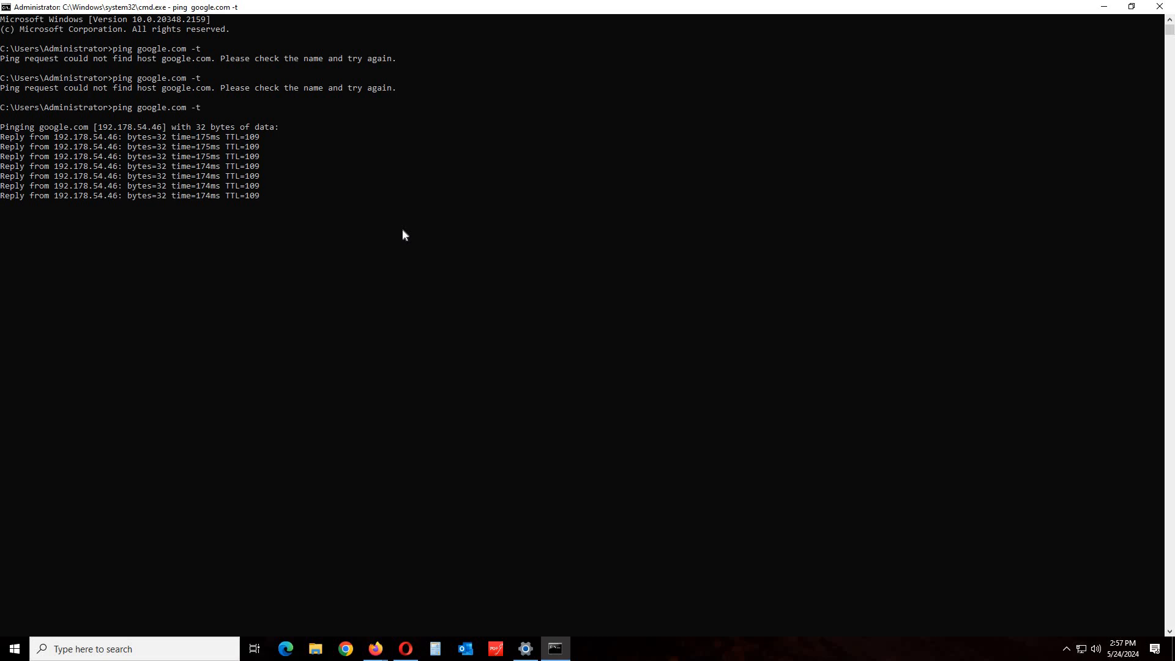
pyautogui.click(1159, 6)
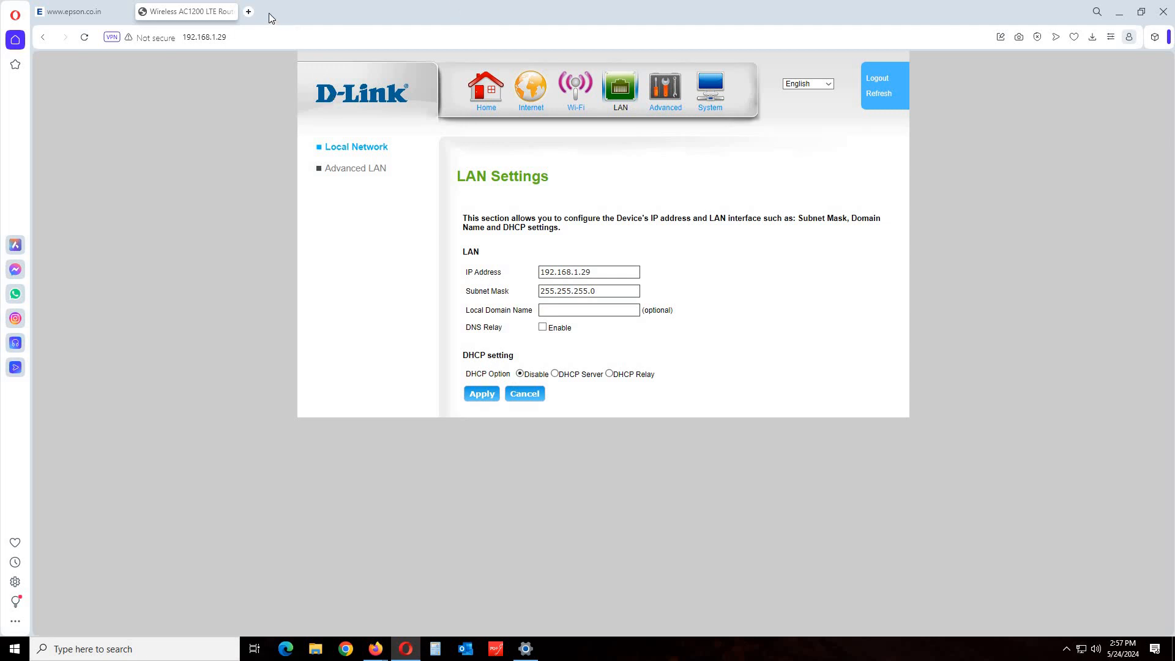
# Run a test Google search for "cc" in a new tab, then close it.
pyautogui.click(250, 16)
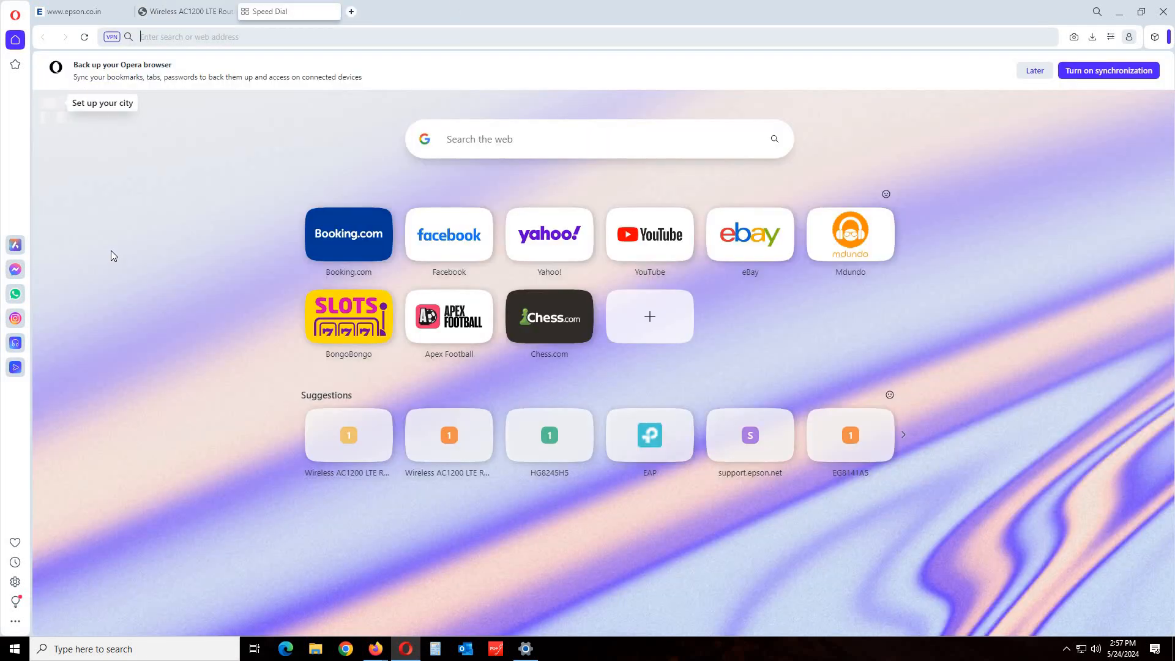
pyautogui.write('cc')
pyautogui.press('Return')
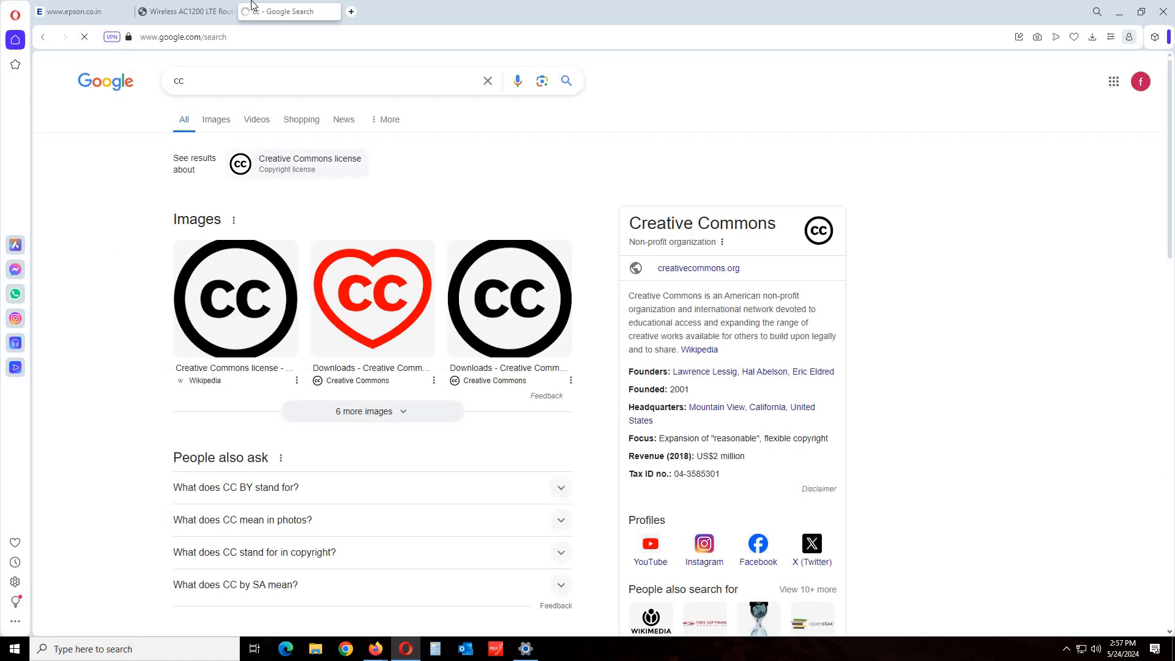
pyautogui.click(333, 11)
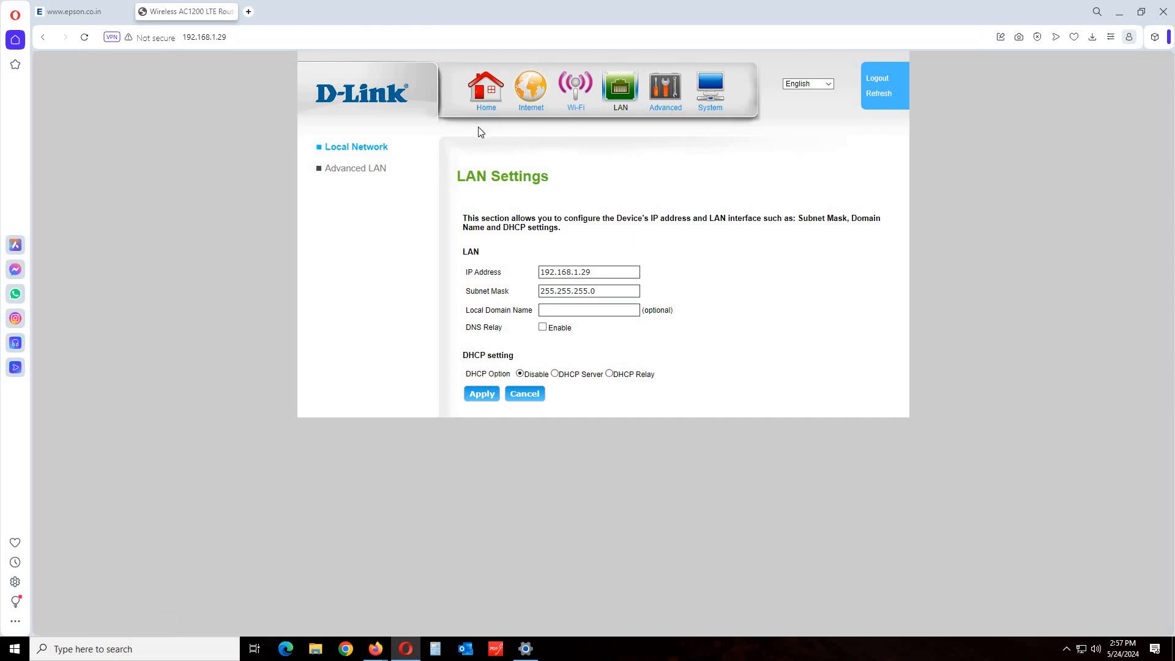
# Enter the router credentials and log back in to the router.
pyautogui.click(537, 114)
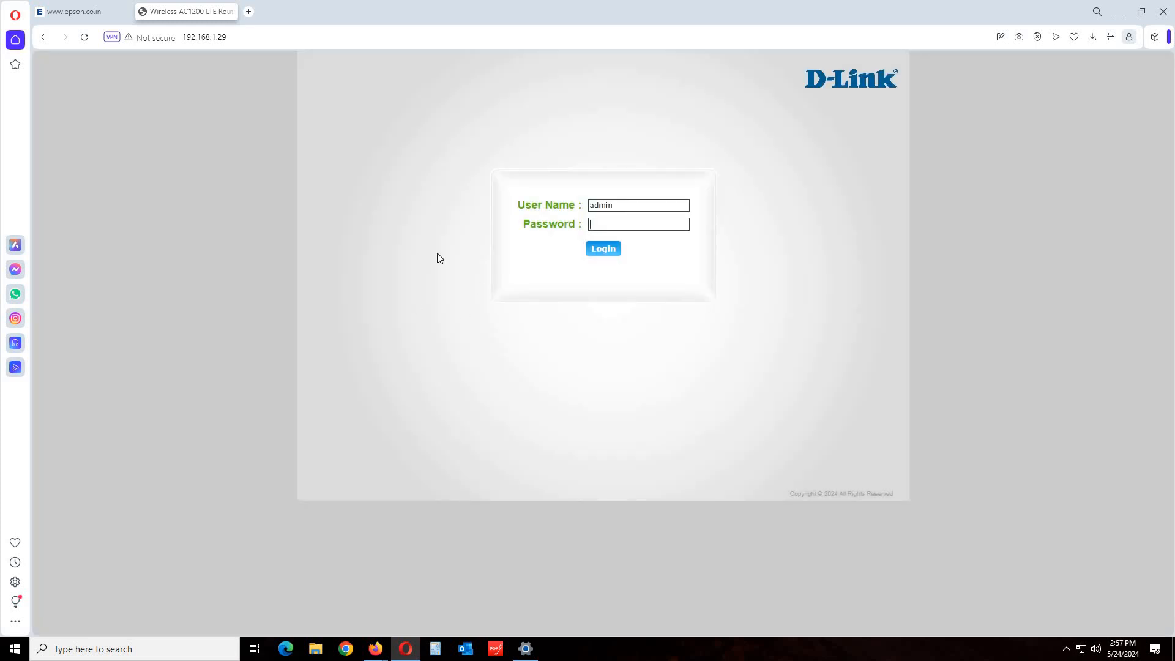
pyautogui.click(591, 251)
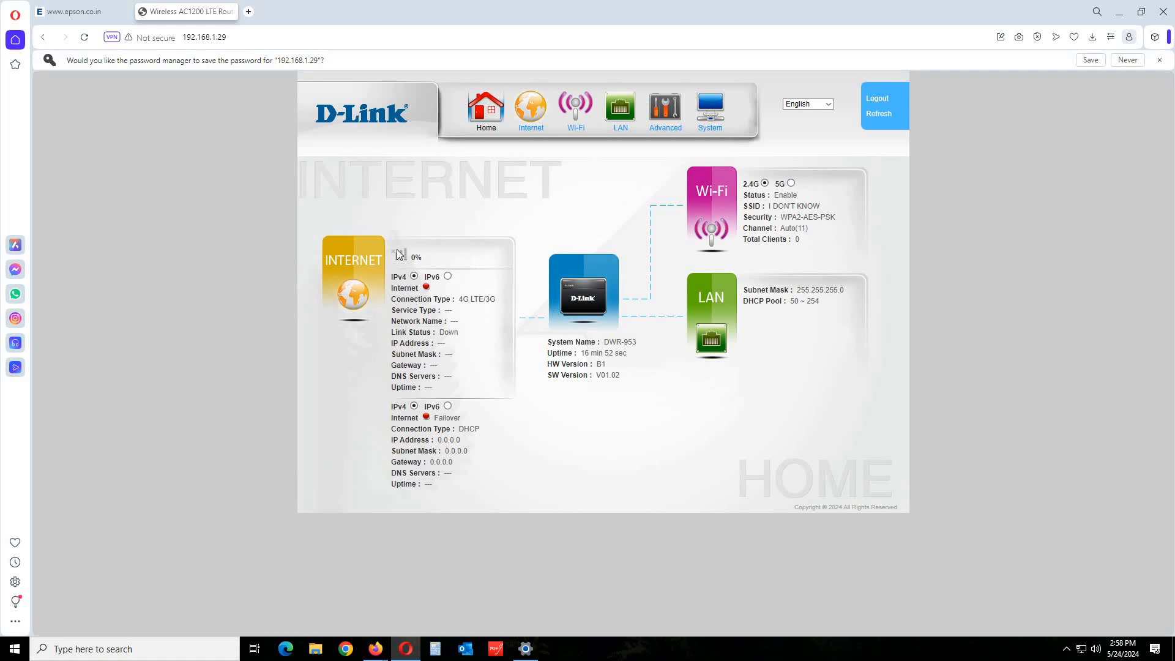
# Search "bb" in a new tab, then quit Opera and close Settings.
pyautogui.click(249, 13)
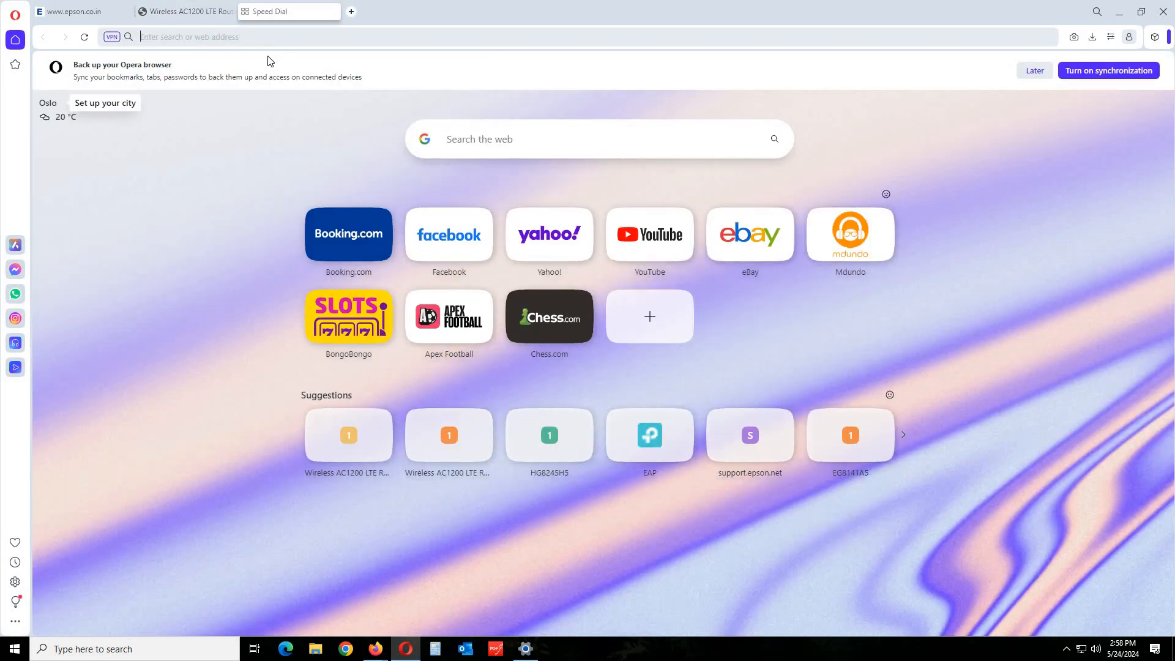
pyautogui.write('bb')
pyautogui.press('Return')
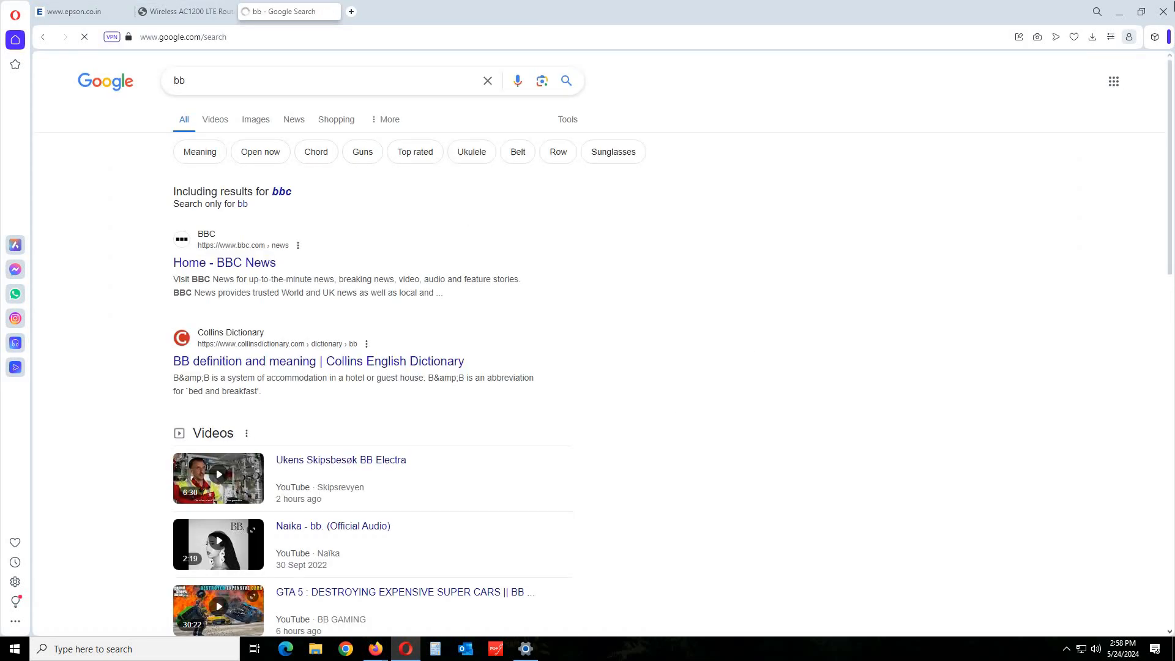
pyautogui.click(1162, 11)
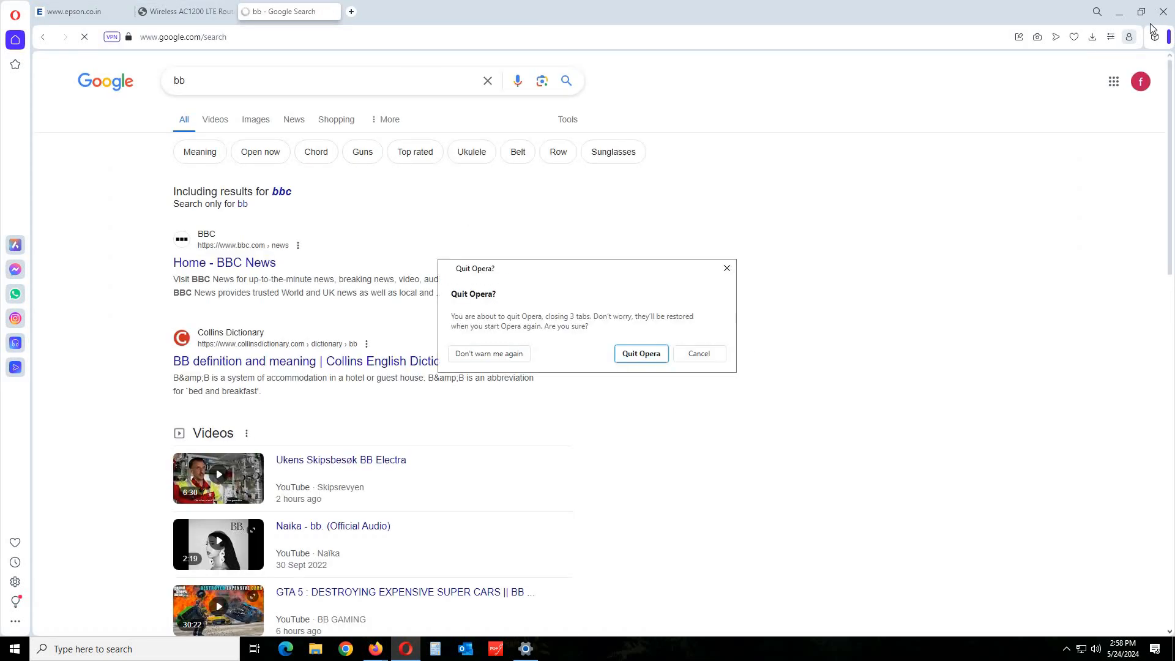
pyautogui.click(630, 356)
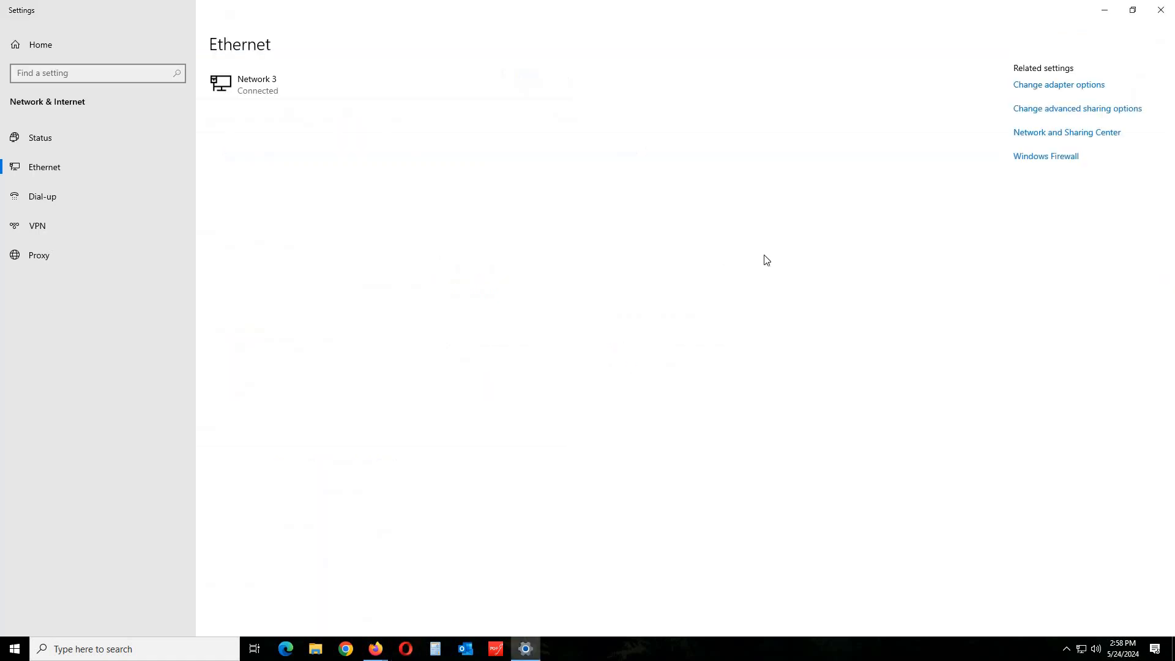
pyautogui.click(1164, 15)
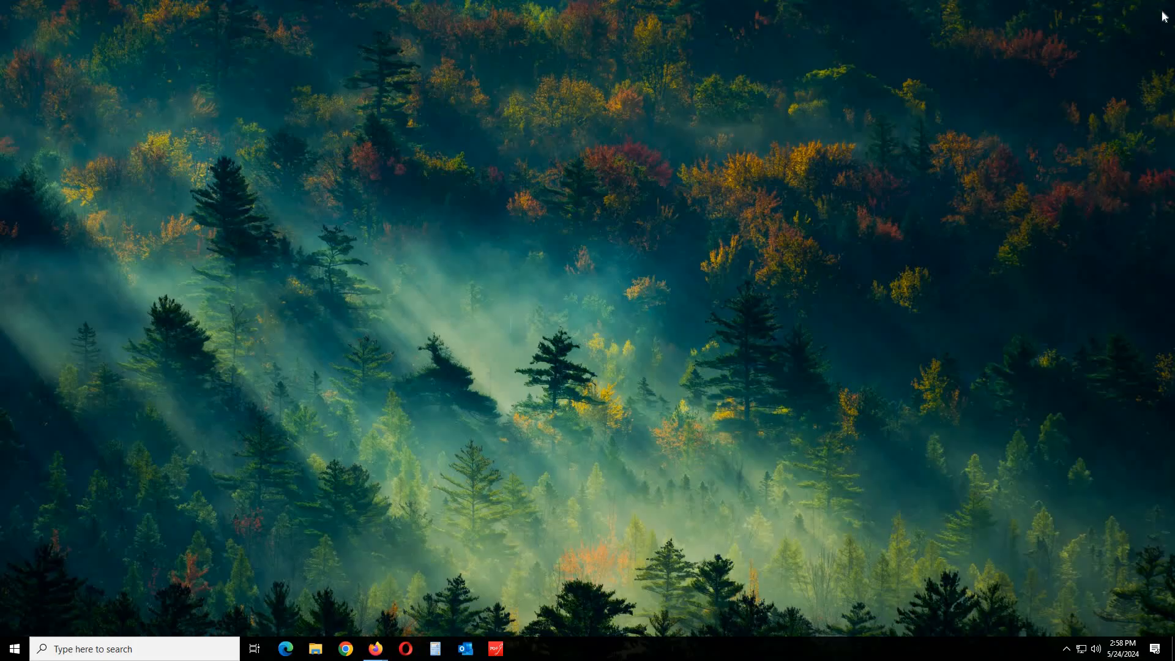